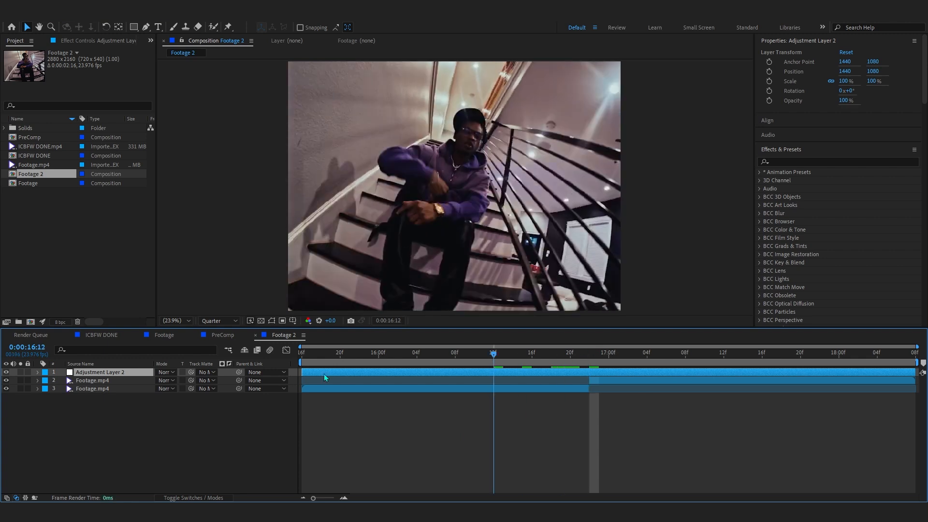
- Apply the S_Grunge effect to Adjustment Layer 2
text(s_grunge)
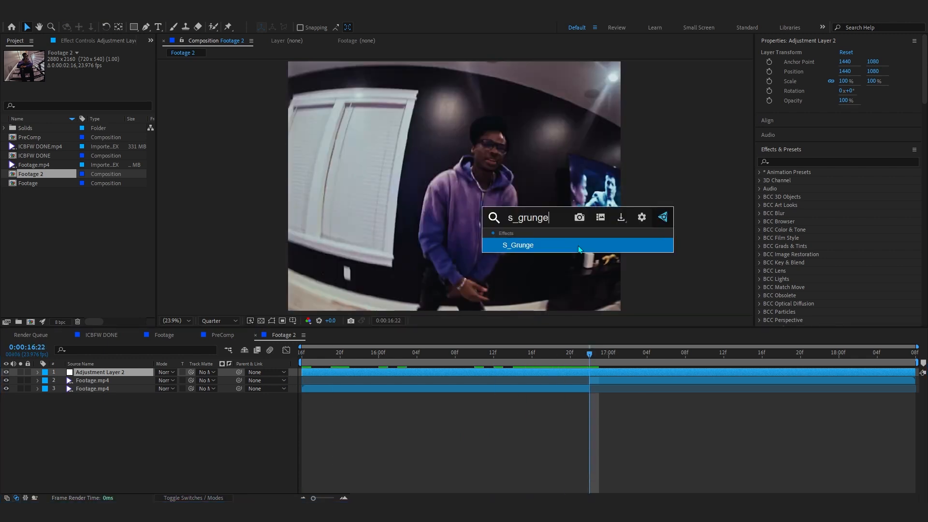
key(Return)
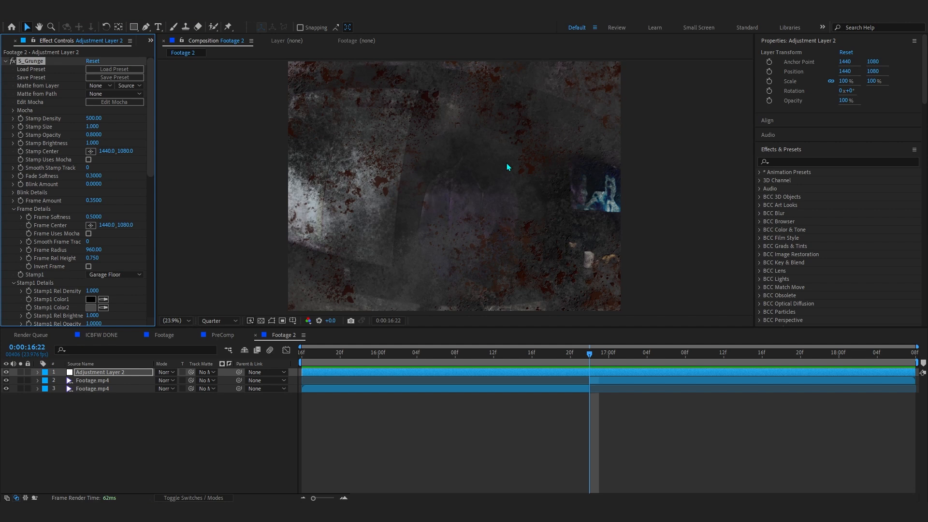
- Change the grunge effect's Stamp2 type to Paint Splatters
scroll(37, 207, down, 2)
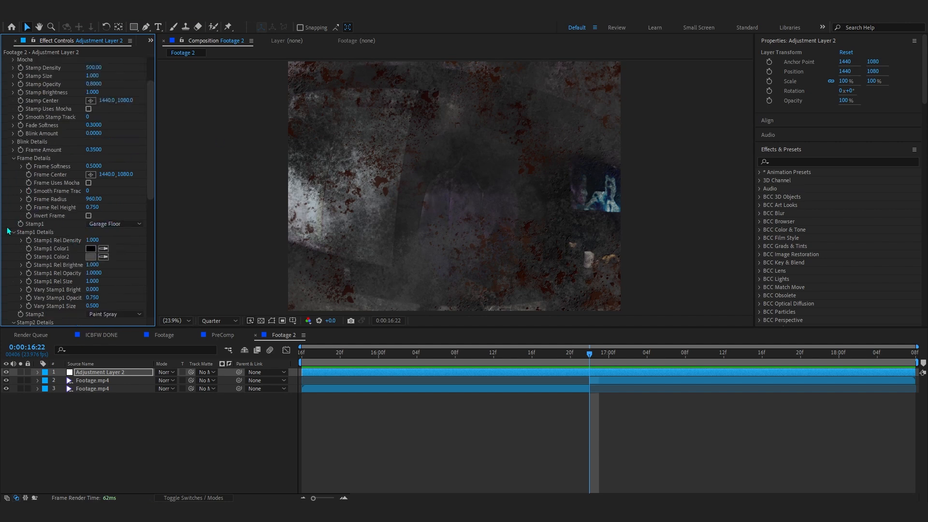
scroll(28, 214, down, 2)
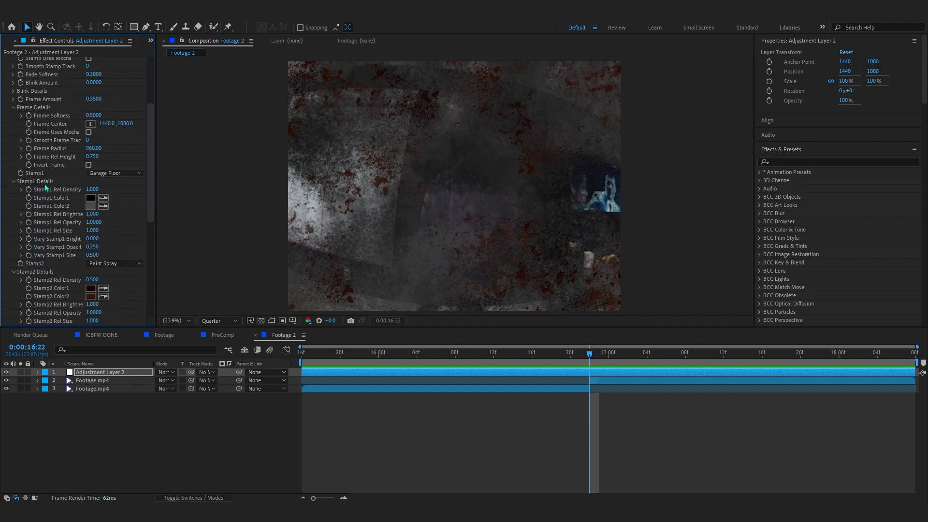
click(103, 265)
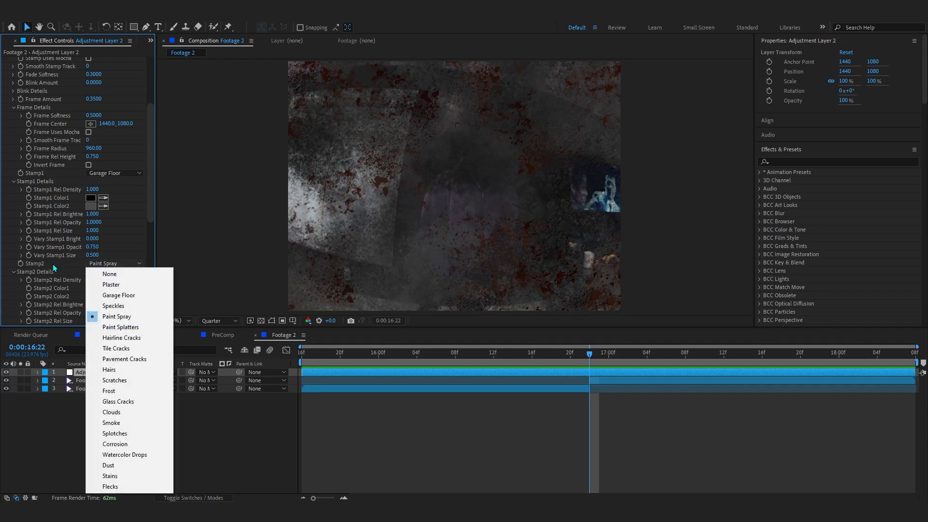
click(92, 330)
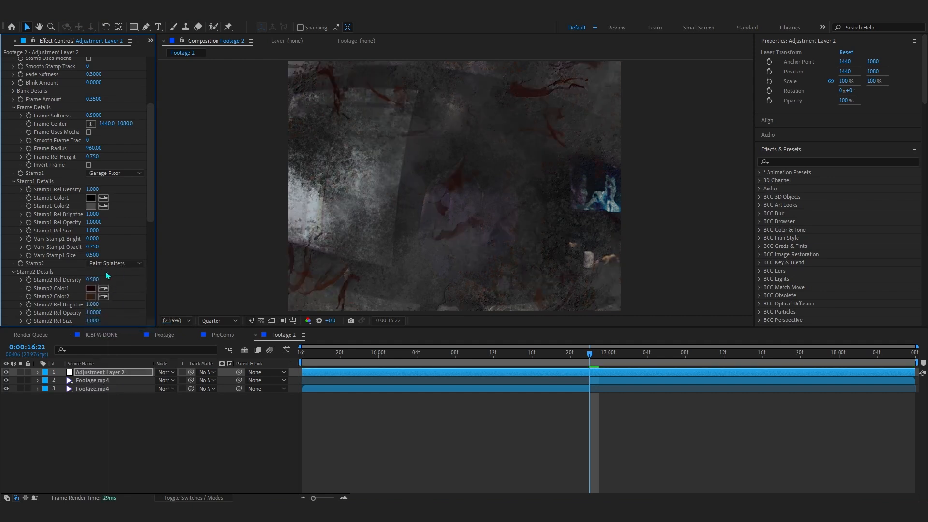
- Examine the grunge texture up close in the composition and across the footage
scroll(540, 178, up, 1)
drag(516, 188, 410, 262)
scroll(410, 261, up, 2)
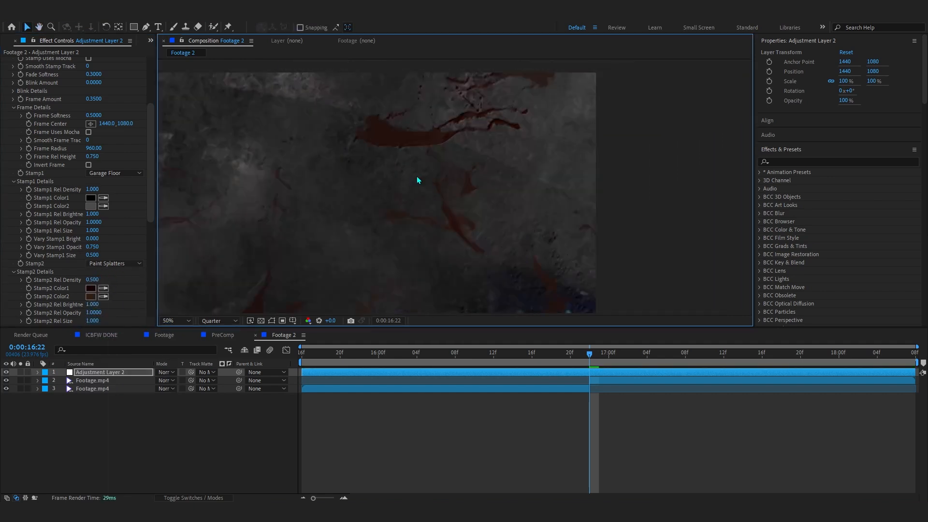
drag(413, 181, 560, 59)
scroll(492, 155, down, 2)
drag(369, 353, 590, 364)
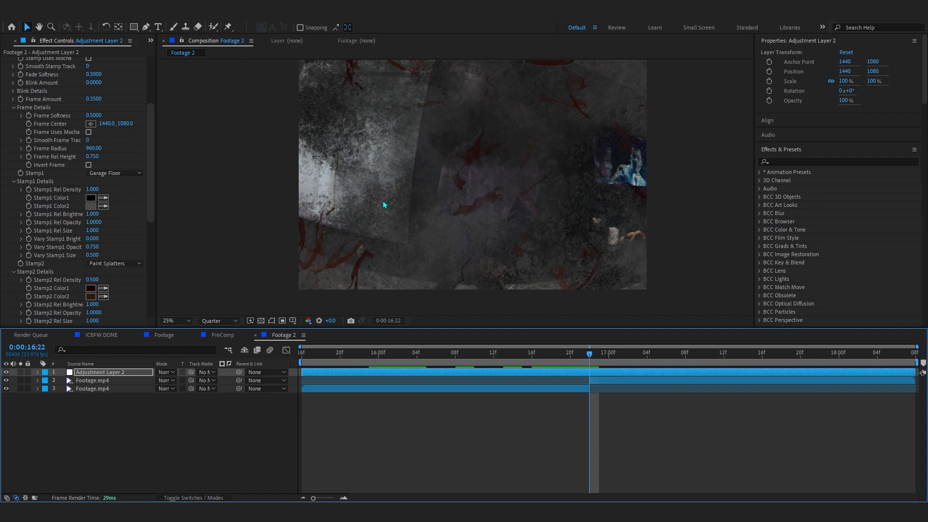
scroll(425, 247, down, 1)
drag(426, 247, 397, 269)
scroll(413, 240, up, 1)
drag(434, 198, 464, 166)
scroll(455, 214, up, 1)
scroll(454, 213, down, 1)
drag(454, 214, 436, 239)
key(v)
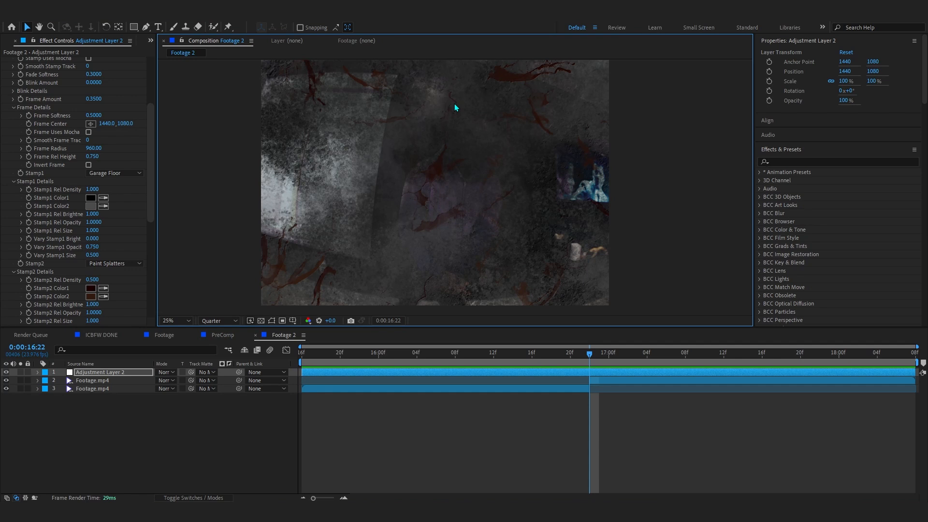
scroll(53, 228, down, 2)
scroll(49, 198, up, 2)
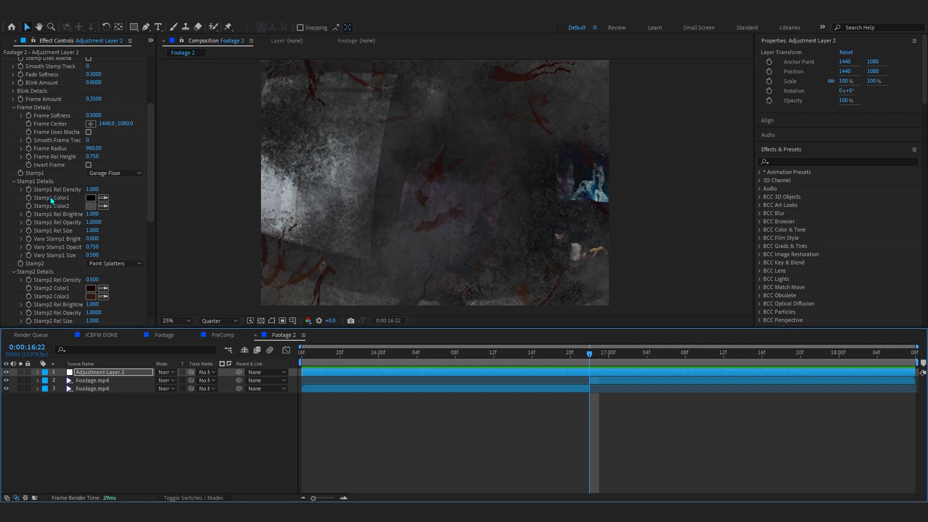
- Set the grunge effect's Stamp1 to Paint Splatters and Stamp2 to Clouds
click(113, 173)
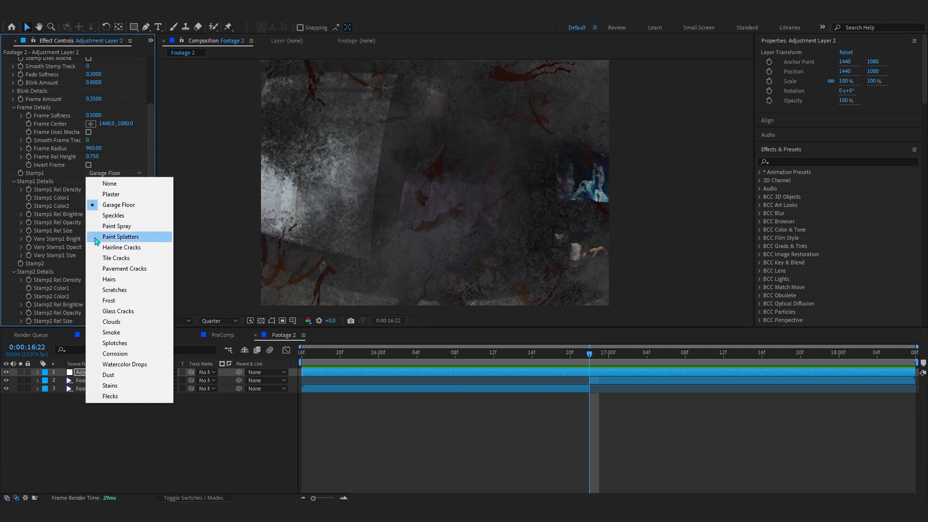
click(112, 238)
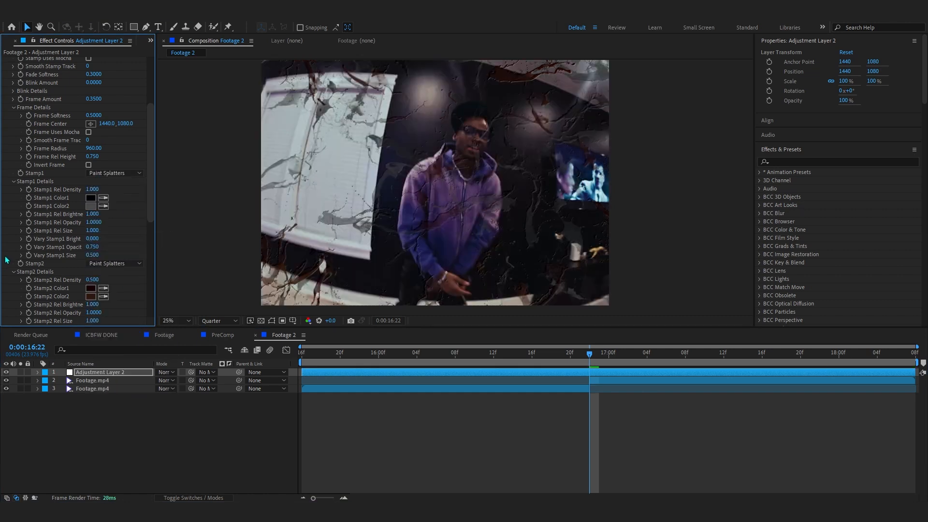
click(95, 264)
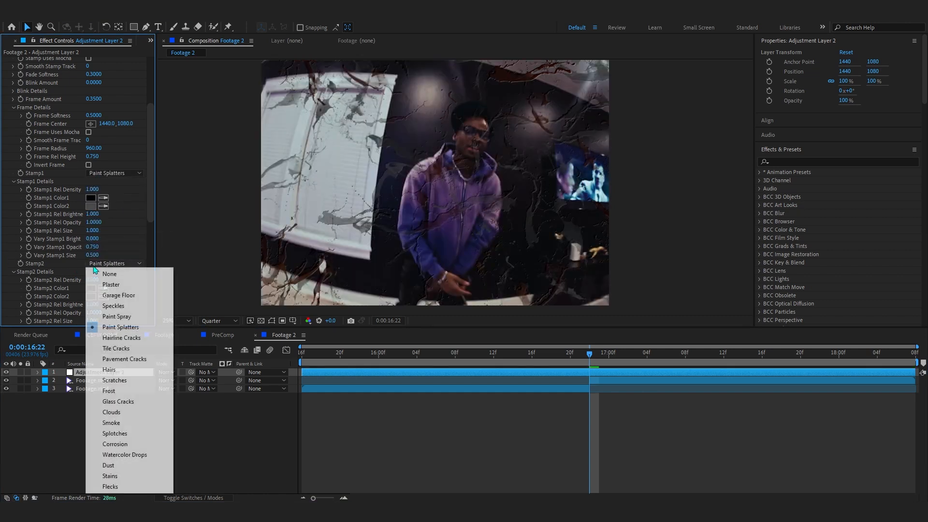
click(110, 411)
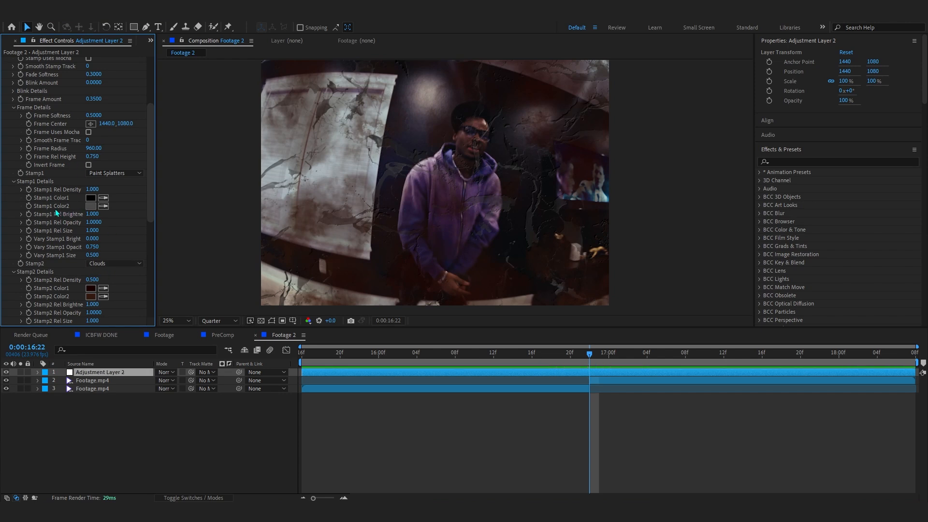
- Change Stamp1 Color2 to a saturated purple
click(91, 207)
drag(608, 318, 713, 288)
click(680, 286)
click(783, 258)
- Set Stamp1 Color1 to white, FFFFFF
click(92, 199)
click(573, 257)
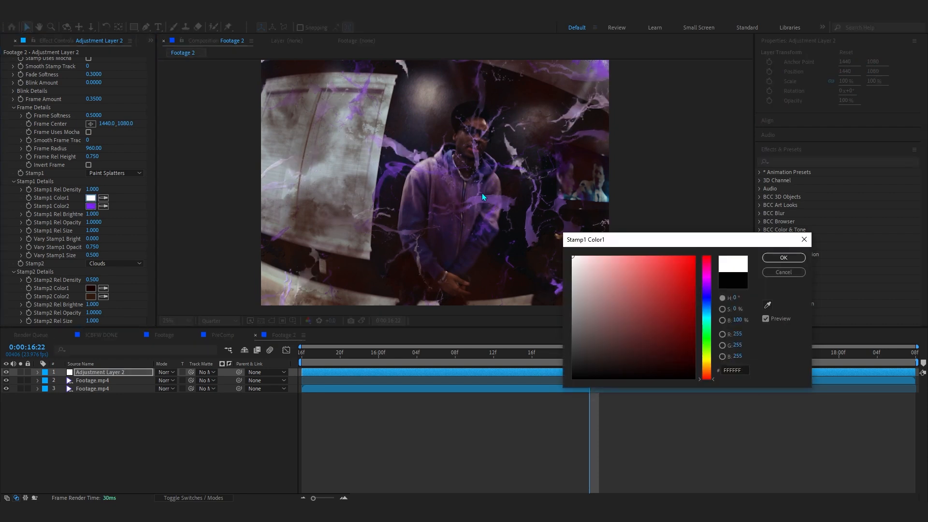
click(783, 258)
mouse_move(589, 353)
mouse_down()
mouse_move(532, 353)
mouse_move(588, 356)
mouse_up()
- Set Stamp2 Color2 to white
scroll(85, 244, down, 3)
click(90, 245)
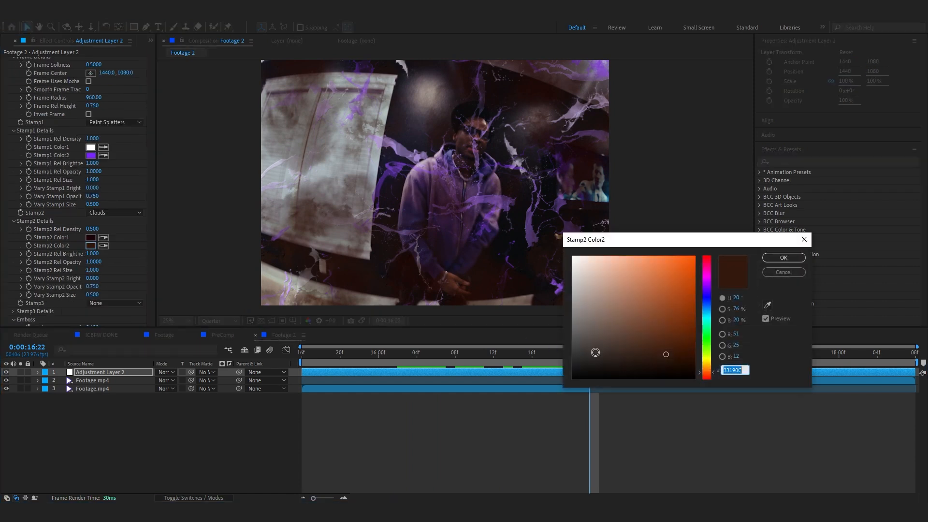
click(572, 256)
click(779, 259)
- Set Stamp2 Color1 to a dark purple
click(91, 237)
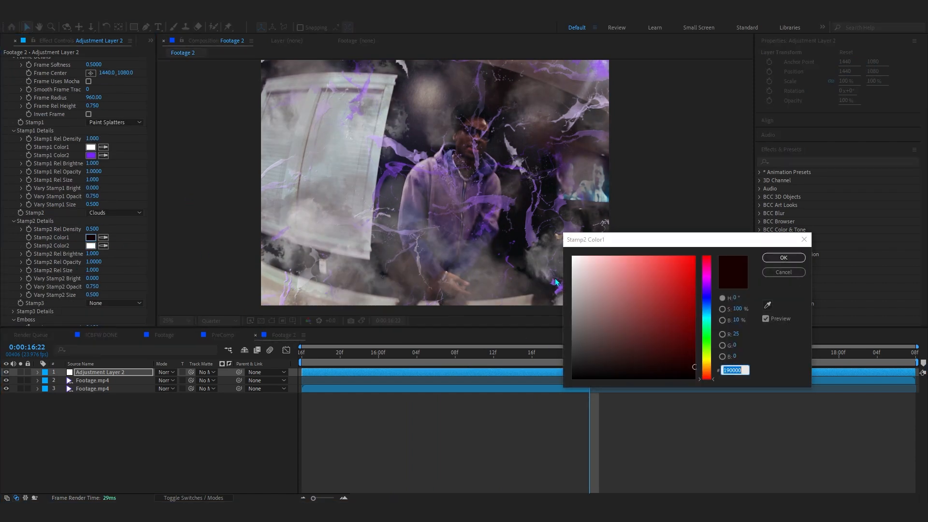
click(651, 256)
mouse_move(709, 349)
mouse_down()
mouse_move(715, 290)
mouse_move(686, 290)
mouse_move(772, 307)
mouse_move(683, 296)
mouse_move(764, 254)
mouse_up()
mouse_move(687, 268)
mouse_down()
mouse_move(642, 232)
mouse_move(661, 242)
mouse_up()
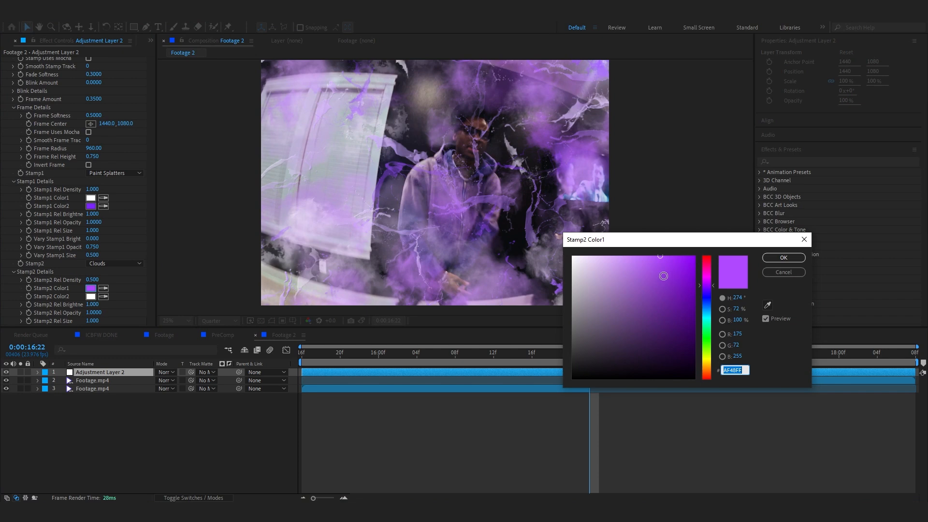
drag(663, 276, 733, 300)
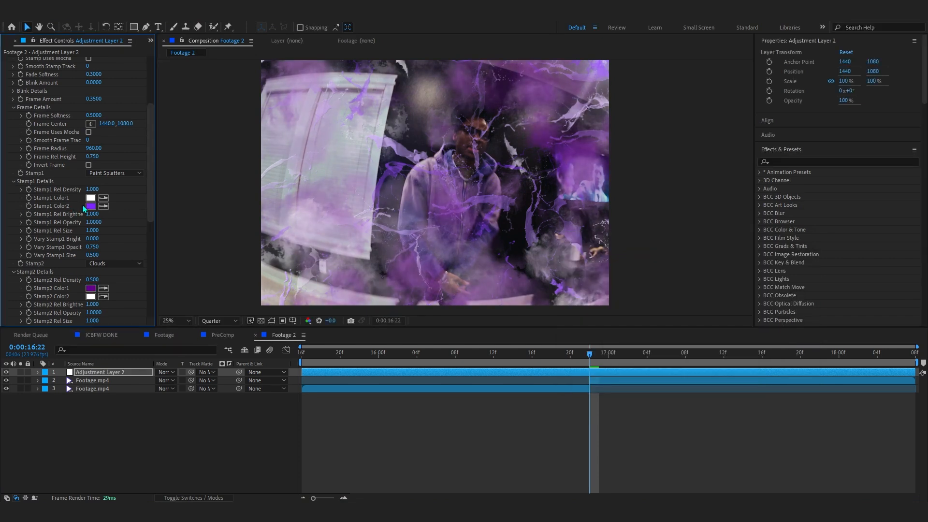
- Set Stamp1 Color2 to light purple, BB59FF
click(90, 206)
drag(621, 283, 665, 251)
mouse_move(706, 289)
mouse_down()
mouse_move(668, 250)
mouse_move(709, 251)
mouse_move(652, 256)
mouse_up()
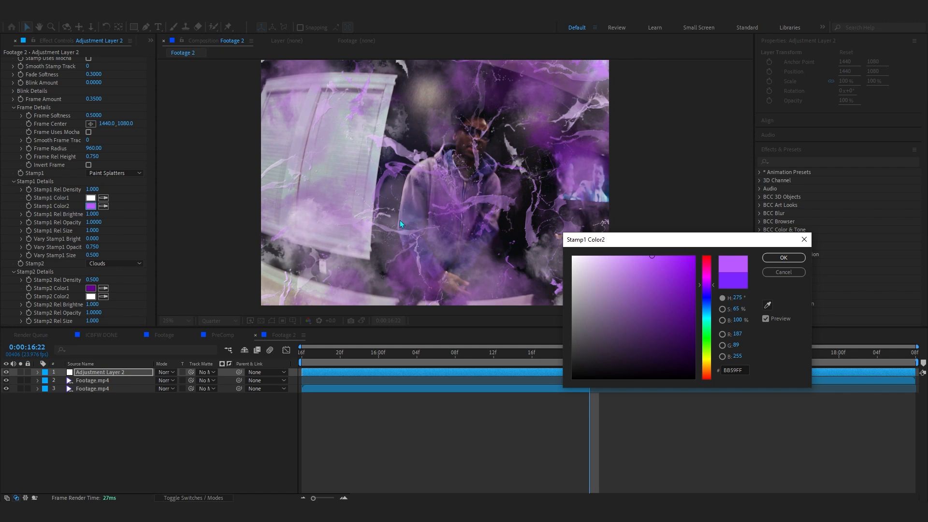
click(777, 259)
- On Adjustment Layer 2, set Stamp Size to 1.920 and keyframe Stamp Density at 690 at 0:00:16:22
click(599, 381)
drag(591, 356, 592, 386)
click(603, 372)
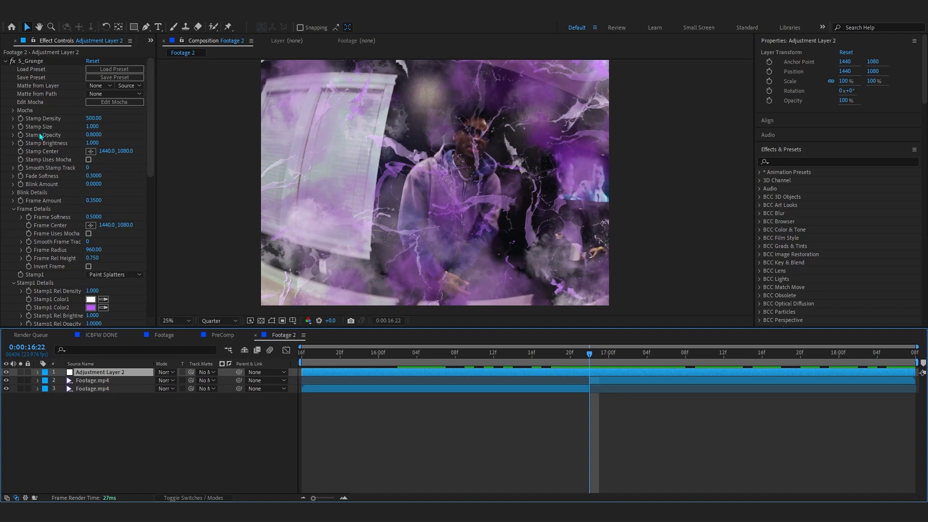
drag(91, 127, 138, 128)
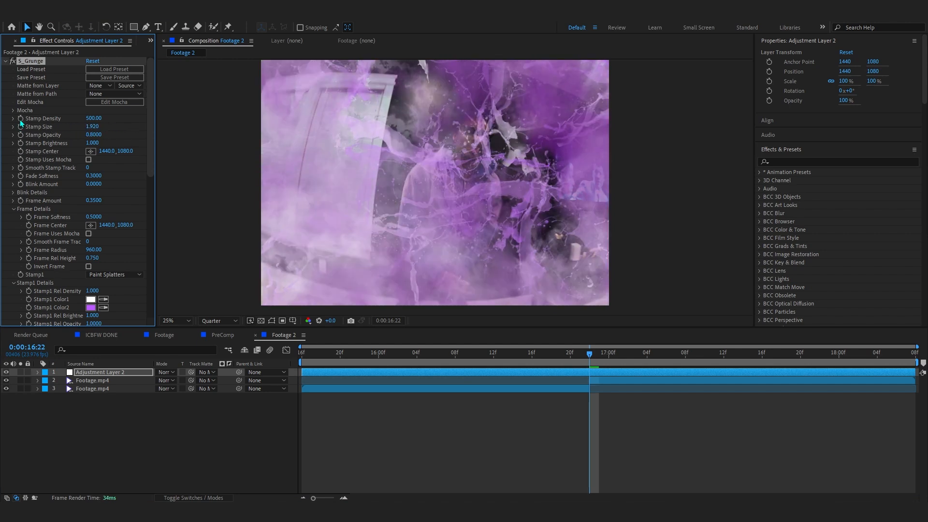
drag(93, 118, 106, 121)
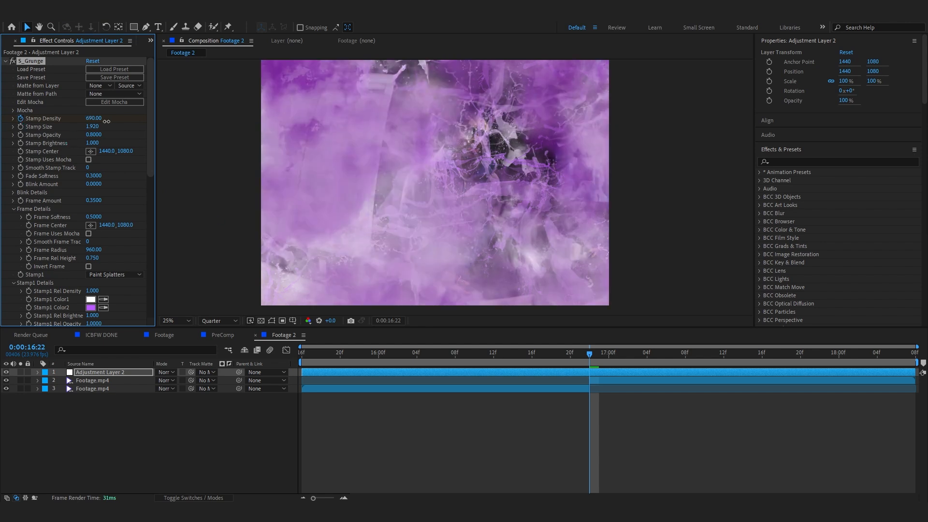
key(u)
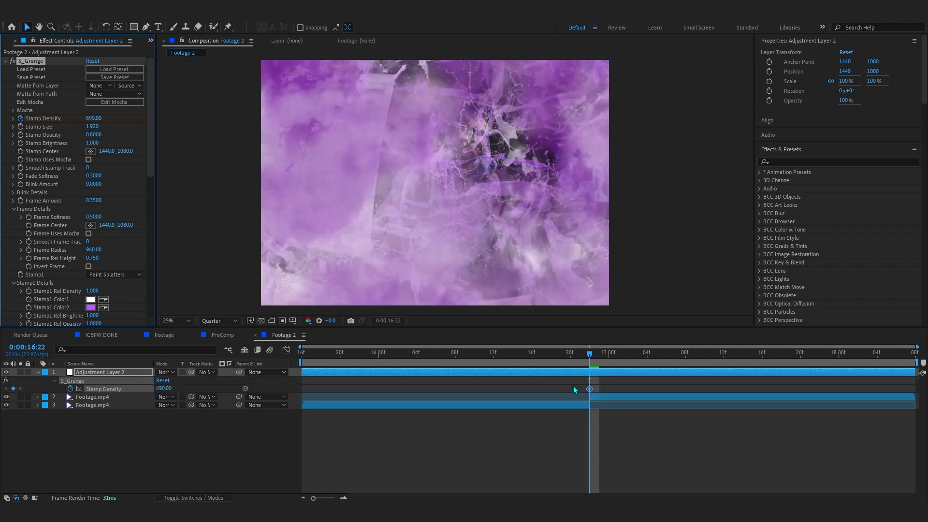
- Add an earlier Stamp Density keyframe with value 0 and place it at 20f, before the 16:00 mark
drag(585, 363, 379, 377)
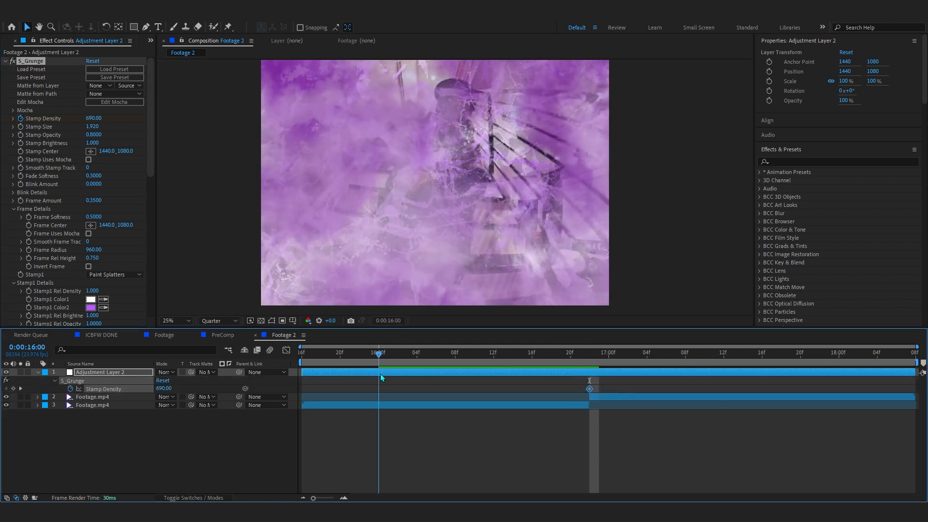
drag(92, 119, 43, 136)
drag(379, 389, 346, 390)
click(346, 391)
click(340, 389)
- Keyframe Stamp Density at 0 at 0:00:18:02 and play back the animated transition
drag(381, 357, 611, 386)
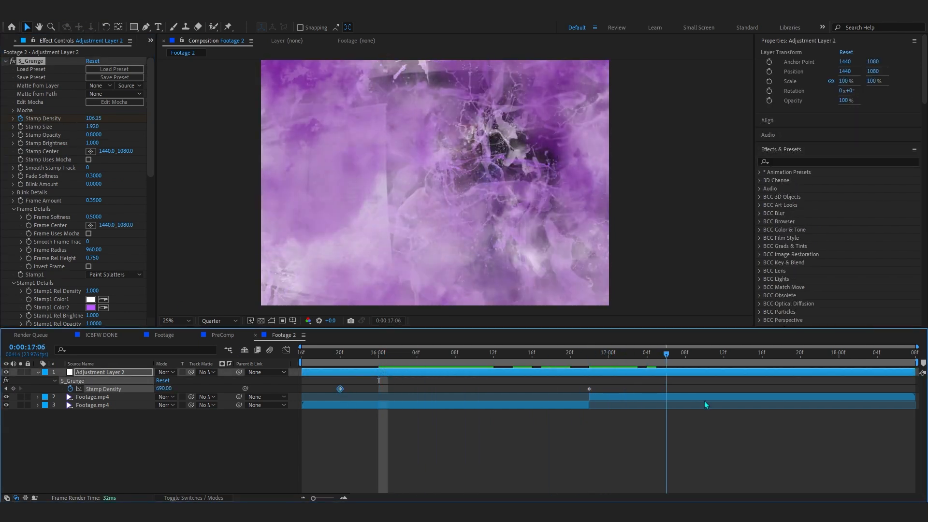
drag(852, 409, 860, 408)
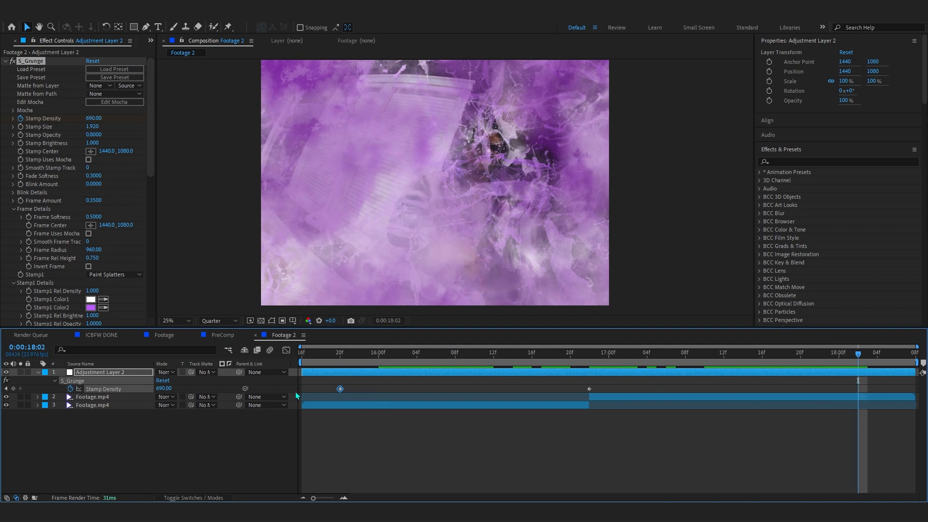
drag(168, 389, 1, 461)
key(space)
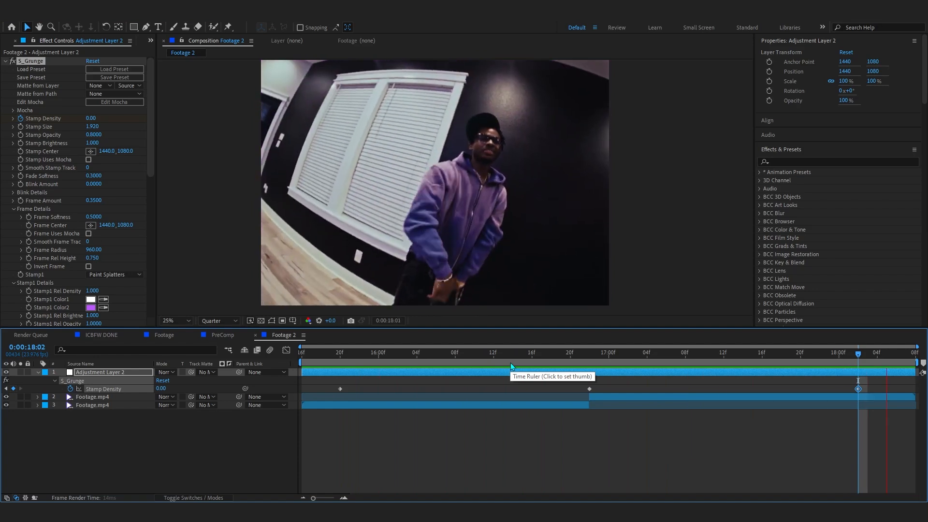
key(space)
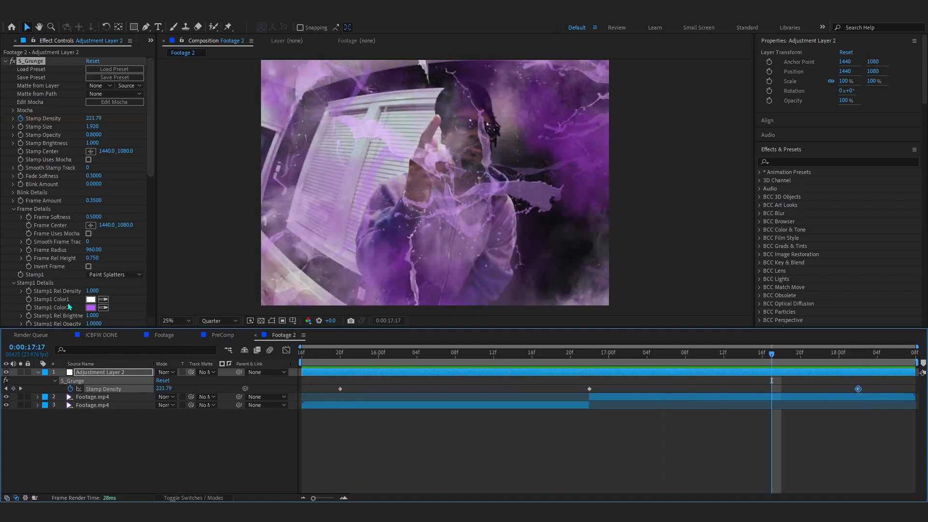
- Move the last Stamp Density keyframe to 0:00:18:04
scroll(48, 305, down, 3)
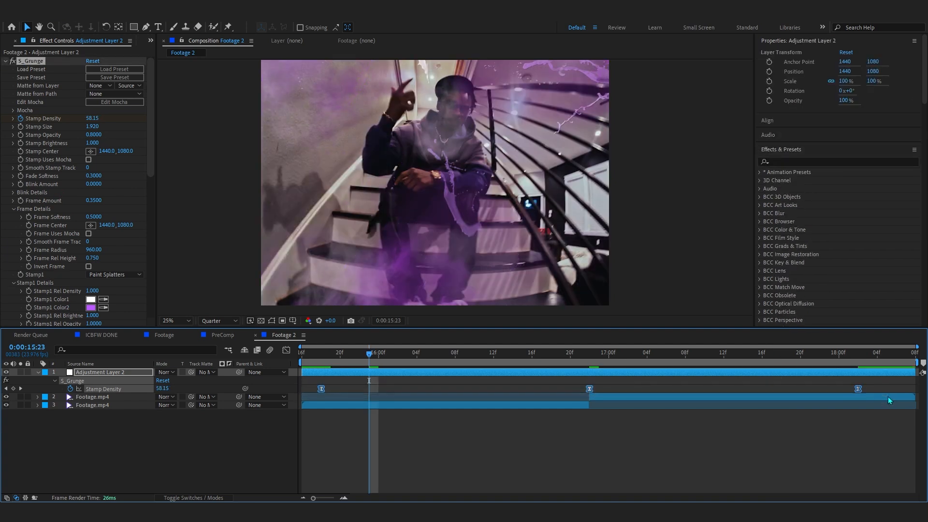
click(807, 388)
drag(859, 390, 878, 397)
- Display the Stamp Density keyframes as a value graph in the Graph Editor
click(286, 351)
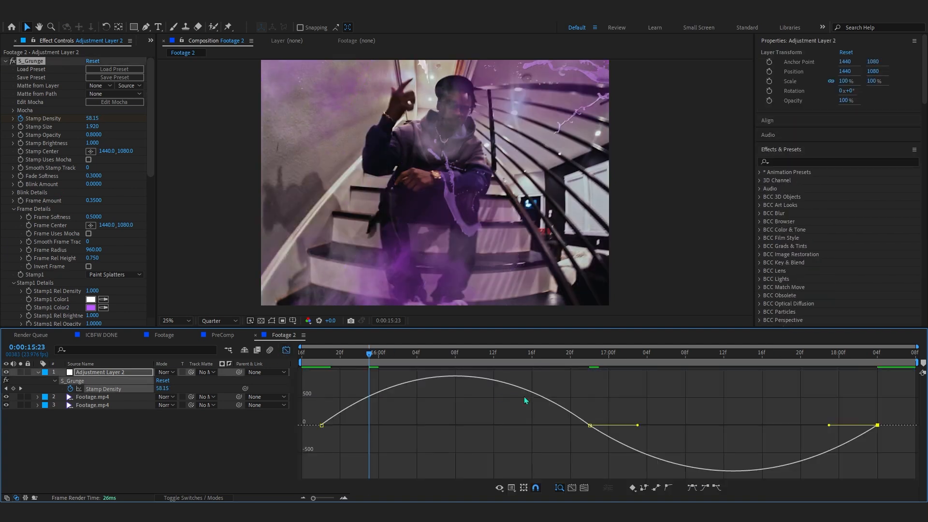
click(499, 487)
click(536, 386)
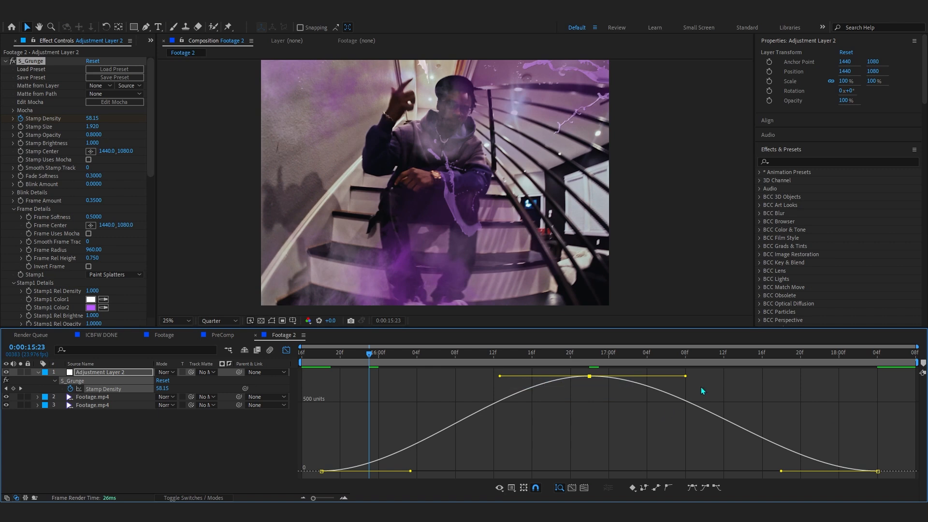
- Pull the middle keyframe's handles down to form a sharp Stamp Density peak, undo the excess adjustment, and scrub through the transition
drag(686, 377, 554, 452)
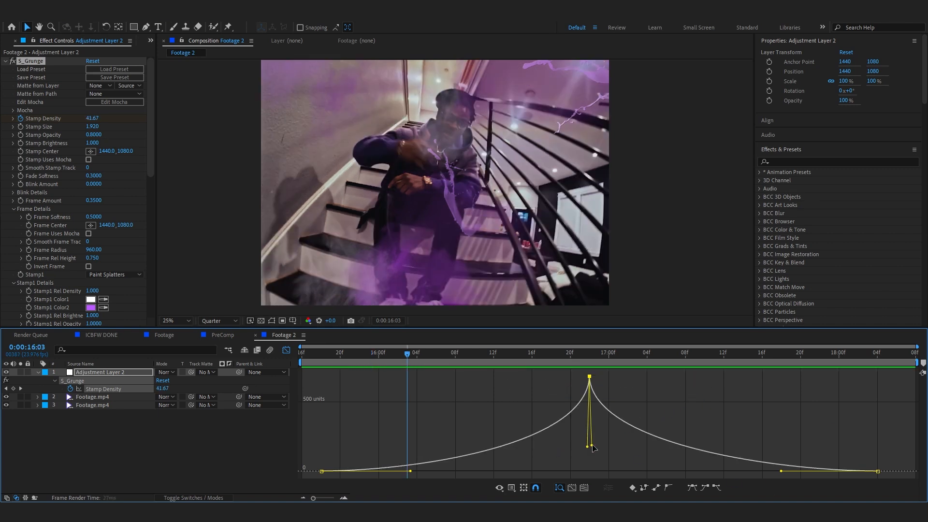
drag(591, 445, 585, 426)
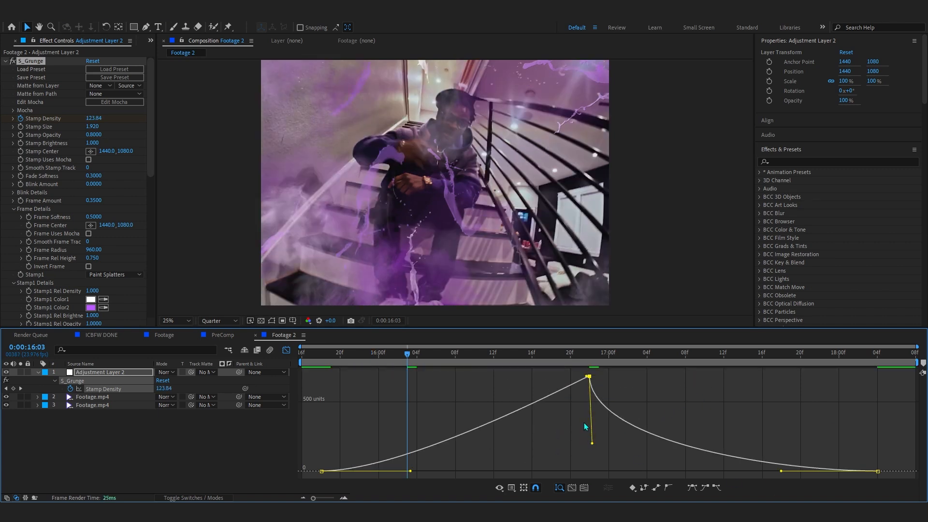
key(ctrl+z)
key(ctrl+z)
drag(575, 354, 590, 405)
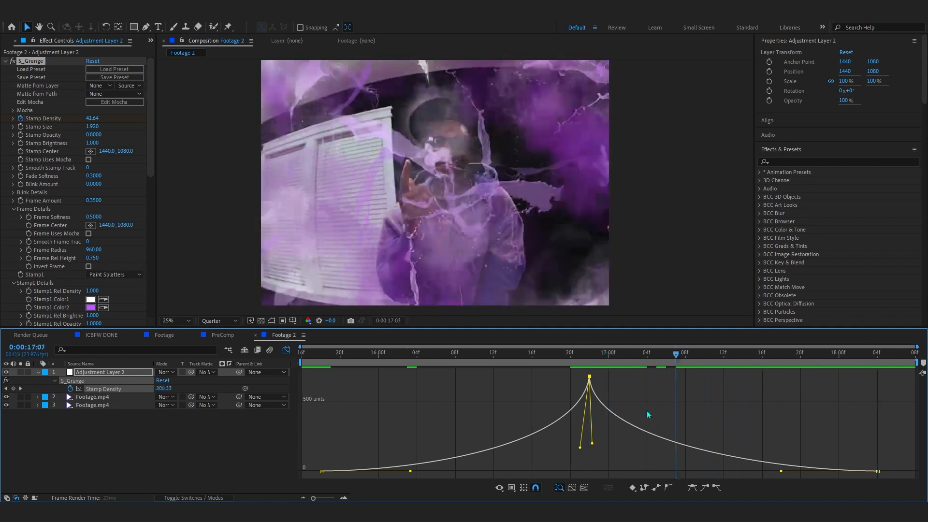
- Leave the Graph Editor view and enable keyframing for S_Grunge's Seed at 0:00:15:18
key(shift+F3)
drag(305, 354, 321, 400)
click(322, 405)
click(355, 372)
scroll(50, 194, down, 10)
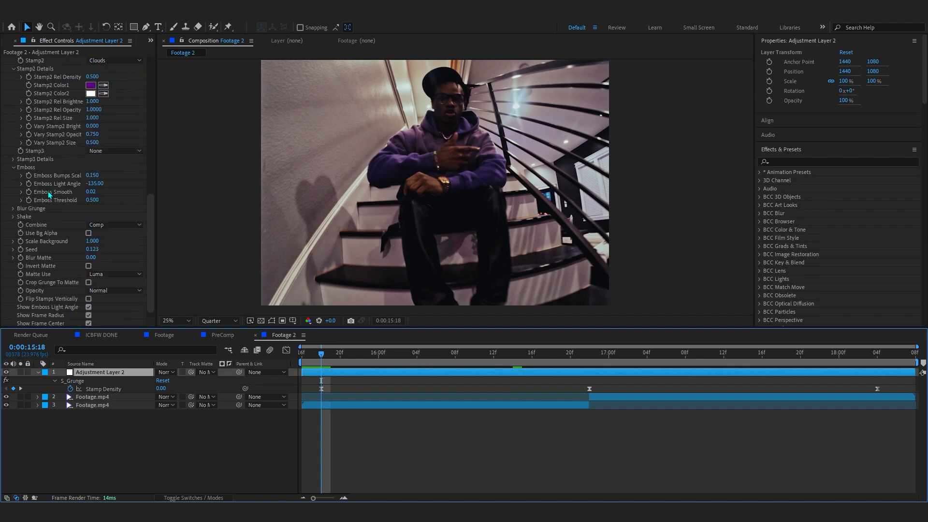
click(10, 259)
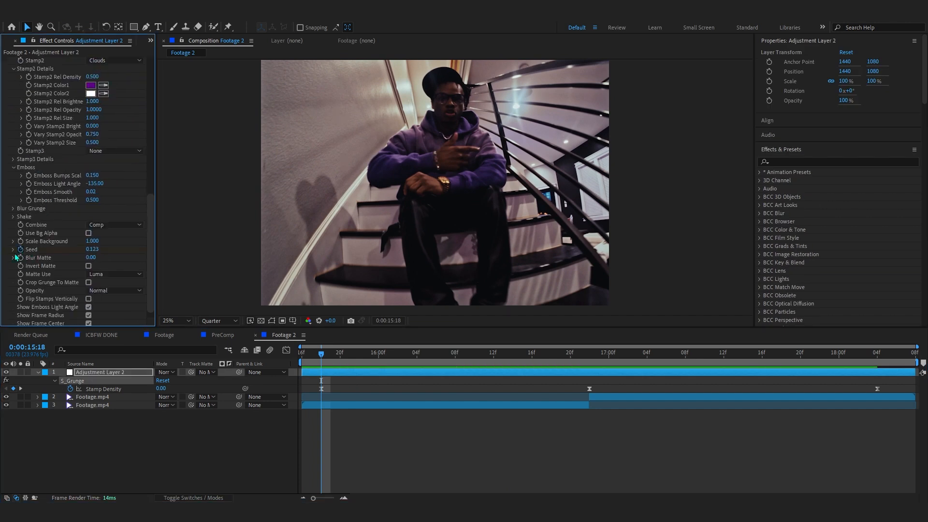
- Keyframe Seed at 0.150 at 0:00:18:04, then play back the transition from the start
drag(336, 361, 880, 411)
click(93, 249)
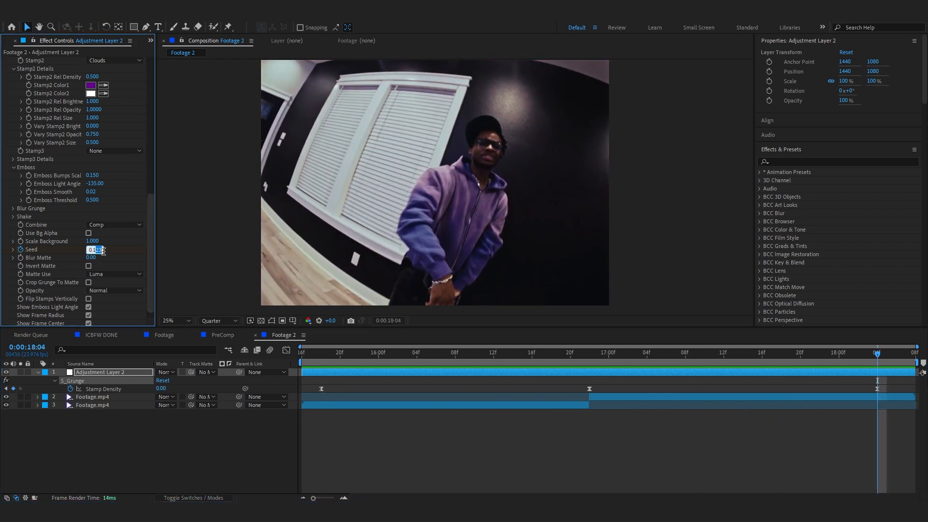
text(50)
key(Return)
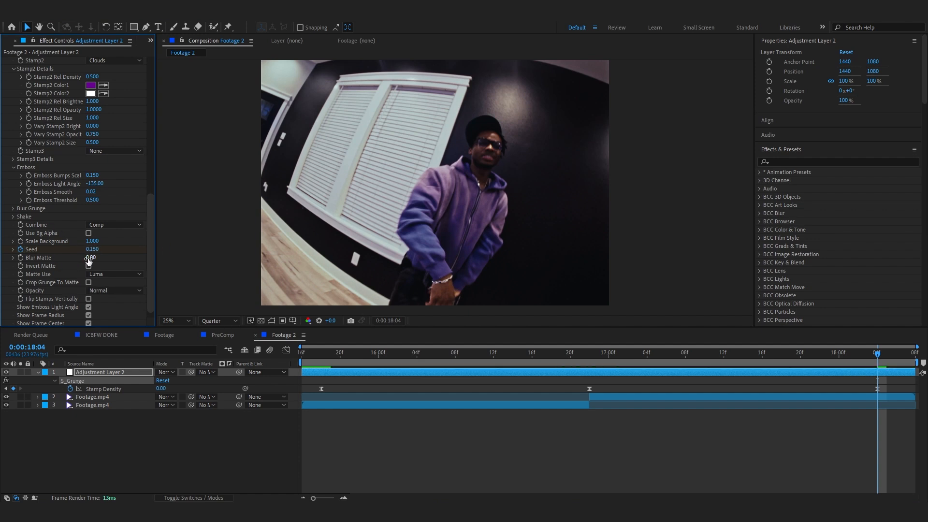
click(315, 355)
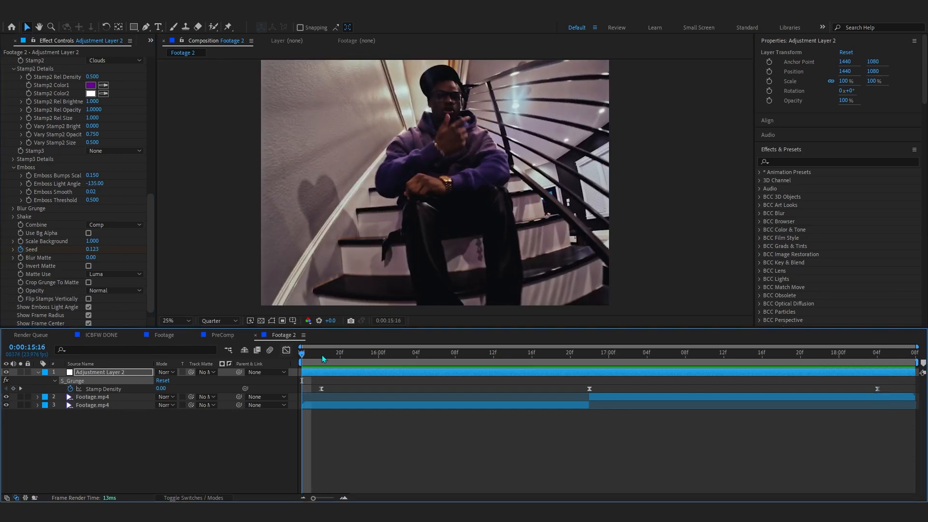
drag(322, 355, 274, 423)
key(space)
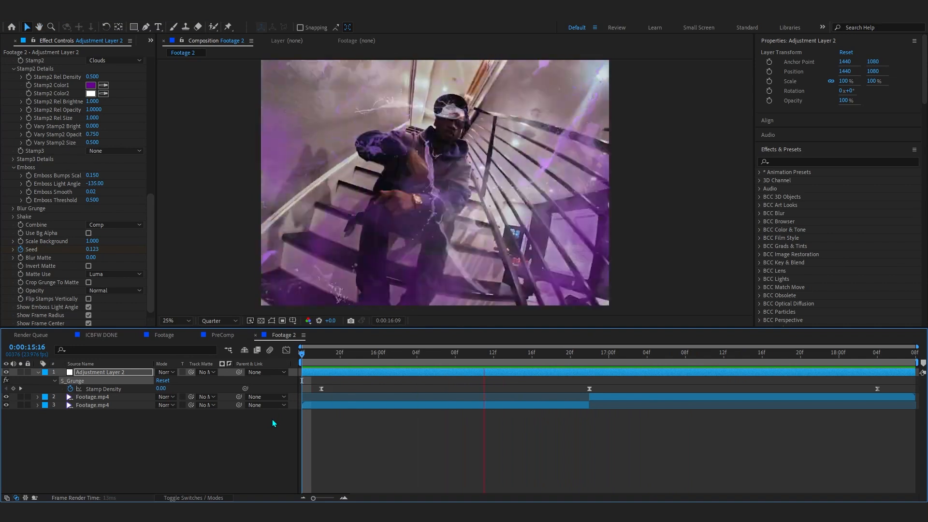
- Reveal the layer's modified properties, change the last Seed keyframe to 0.140, play back the transition, and collapse the layer
key(space)
key(u)
key(u)
click(164, 478)
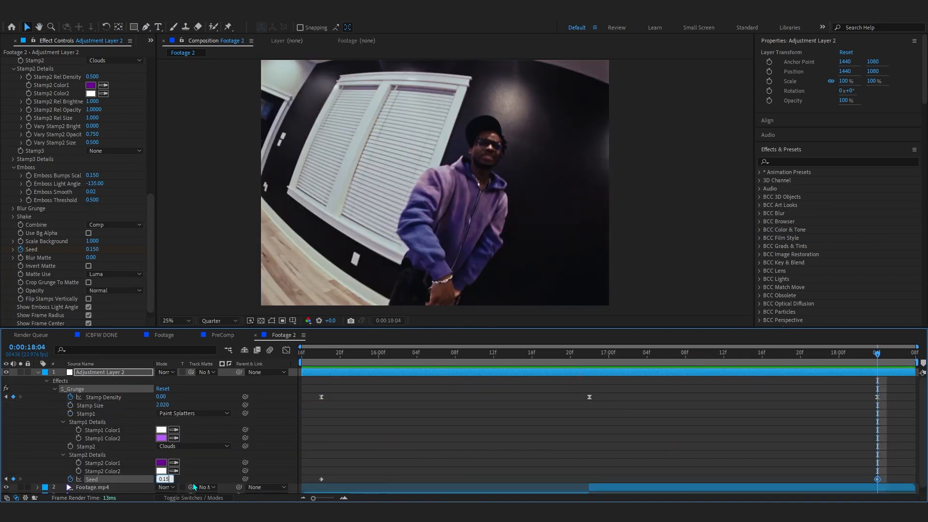
click(571, 468)
key(space)
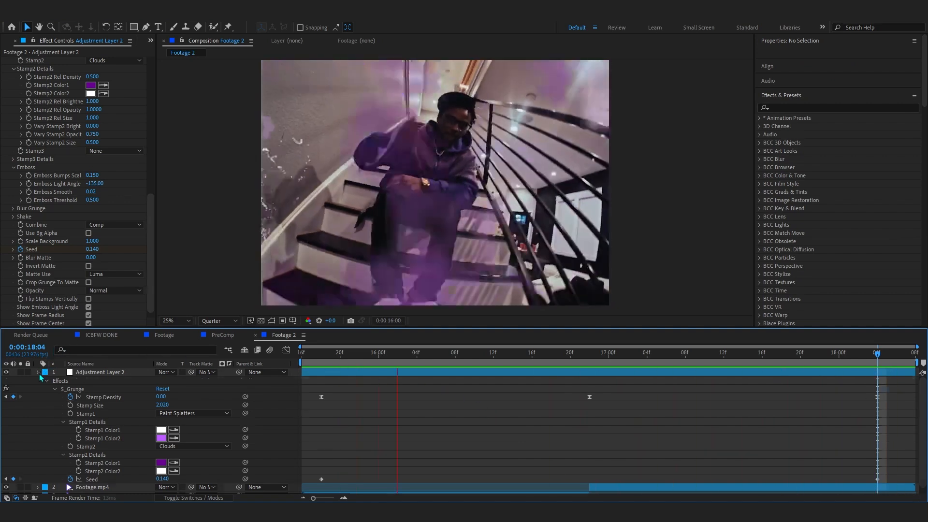
key(u)
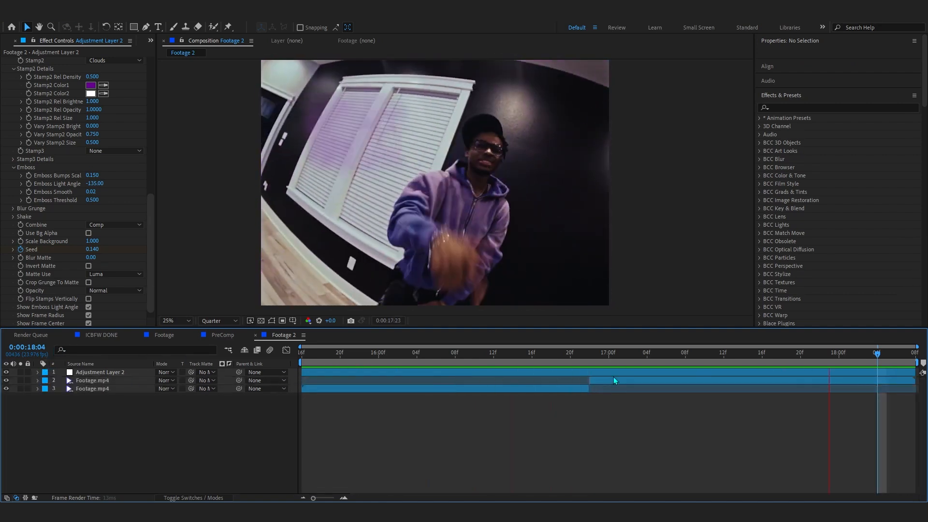
- Try Difference as S_Grunge's Combine mode on the adjustment layer at 0:00:17:09 and undo it
click(607, 374)
click(603, 363)
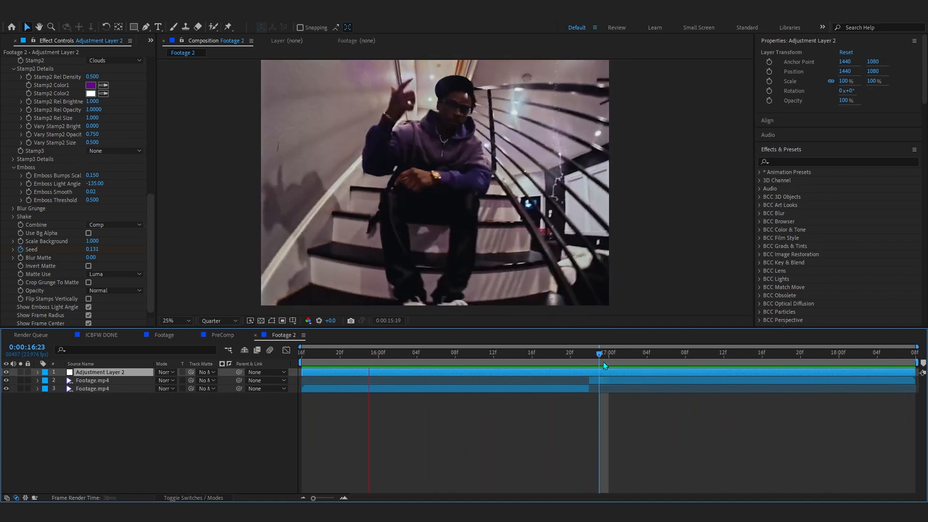
scroll(30, 120, up, 10)
scroll(34, 166, down, 10)
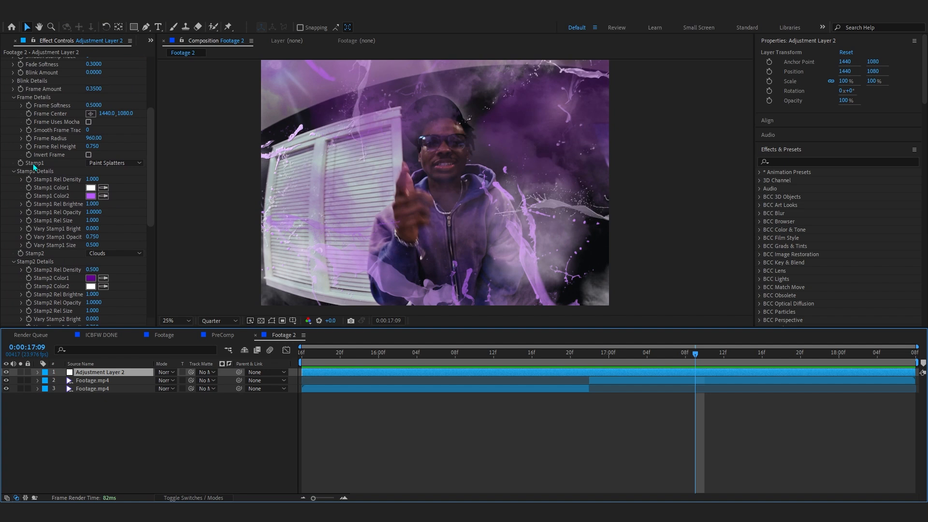
scroll(32, 175, down, 3)
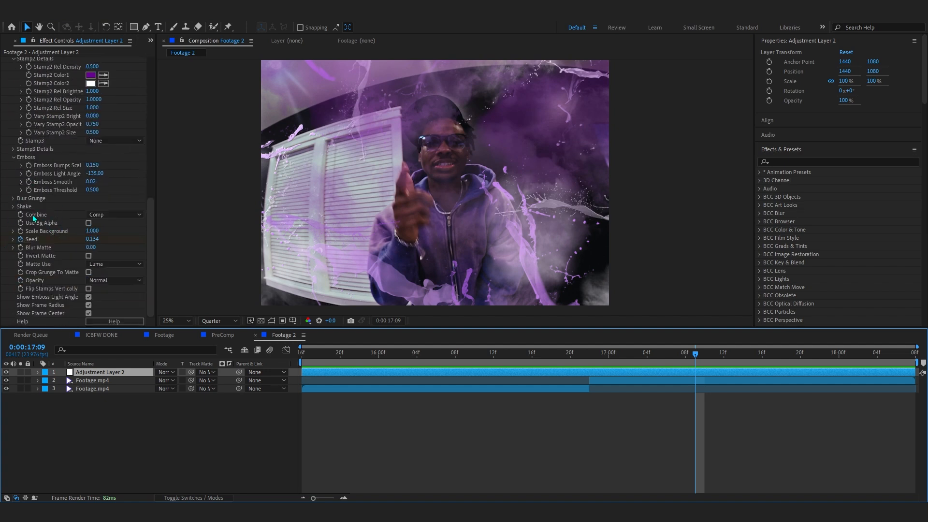
click(89, 216)
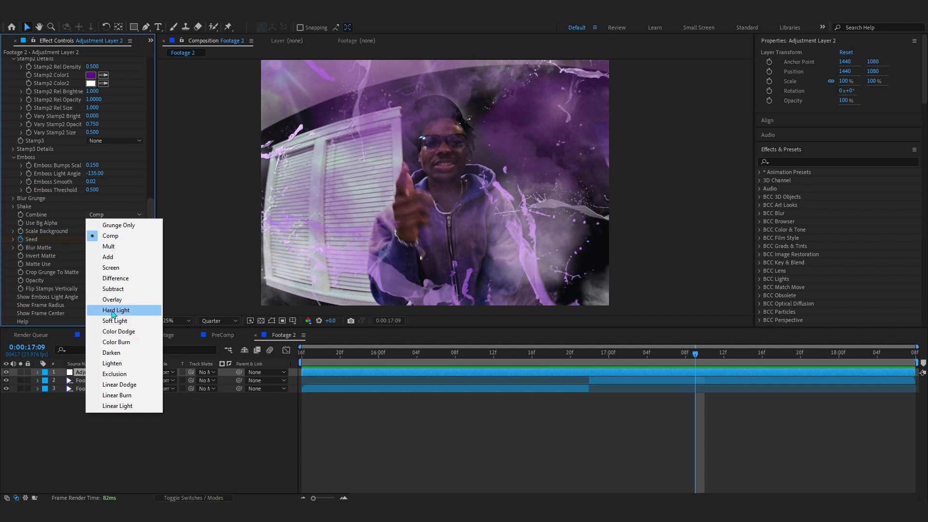
click(116, 278)
key(ctrl+z)
- Set S_Grunge's Combine mode to Hard Light and play back the transition
click(127, 216)
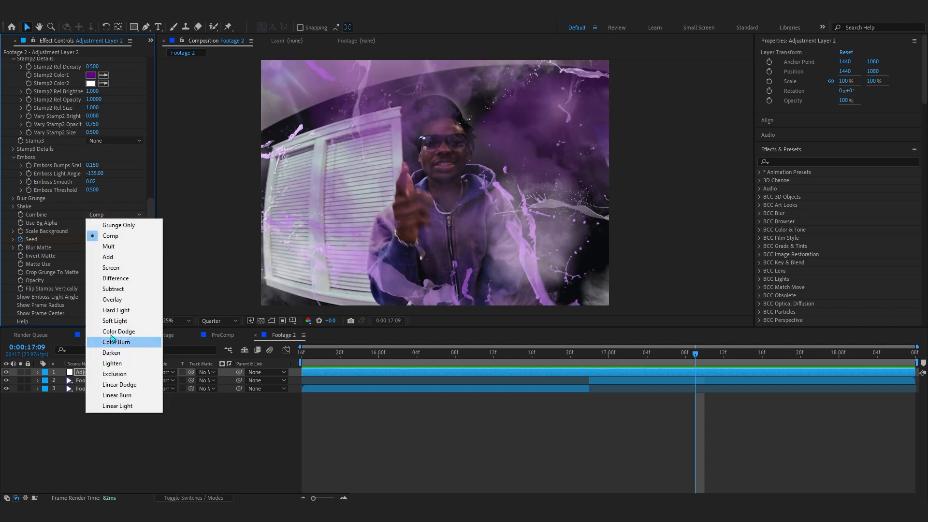
click(115, 309)
drag(610, 385, 561, 381)
key(space)
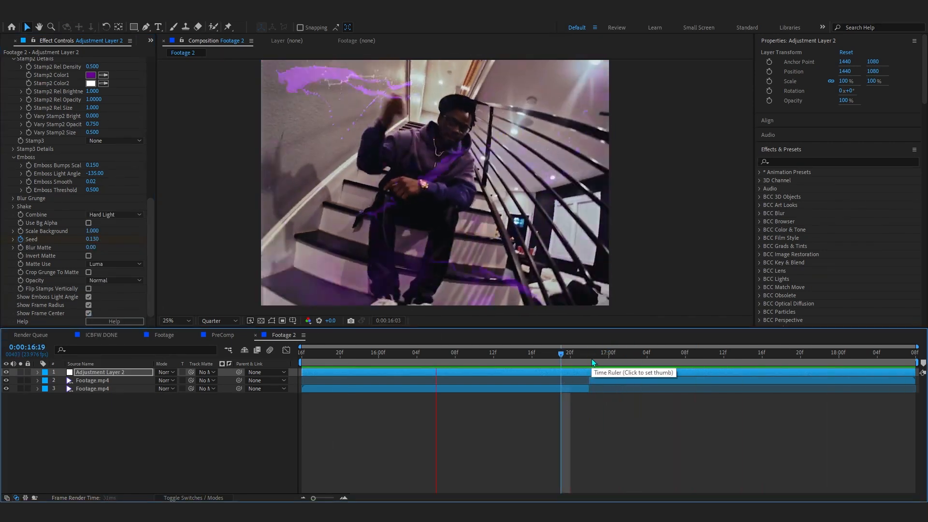
- At 0:00:16:22, set Stamp2 Rel Density to 0.780, play back the transition, and collapse the S_Grunge settings
click(592, 357)
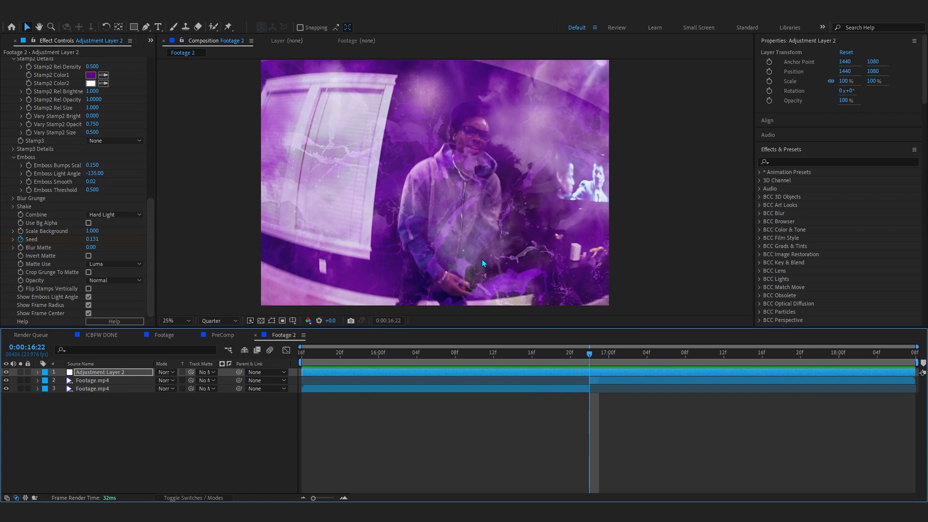
scroll(85, 174, up, 4)
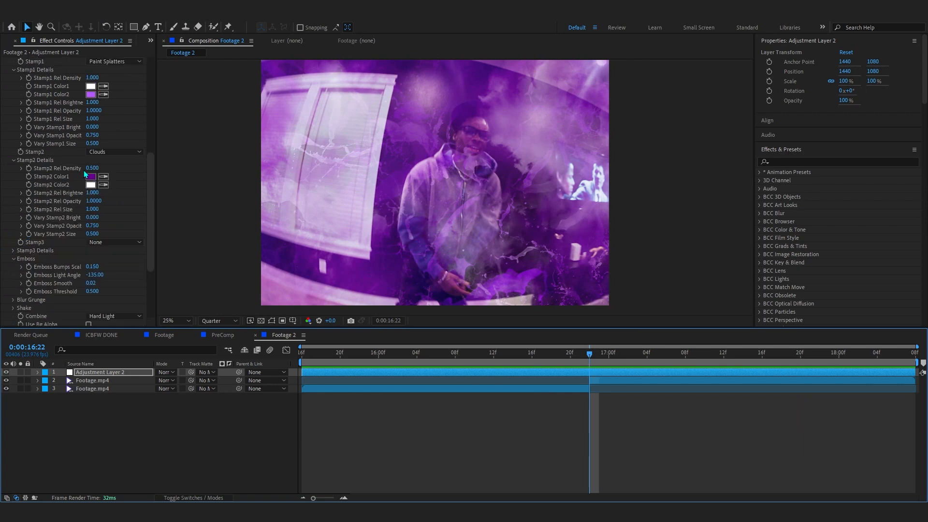
scroll(85, 173, up, 2)
drag(91, 219, 105, 221)
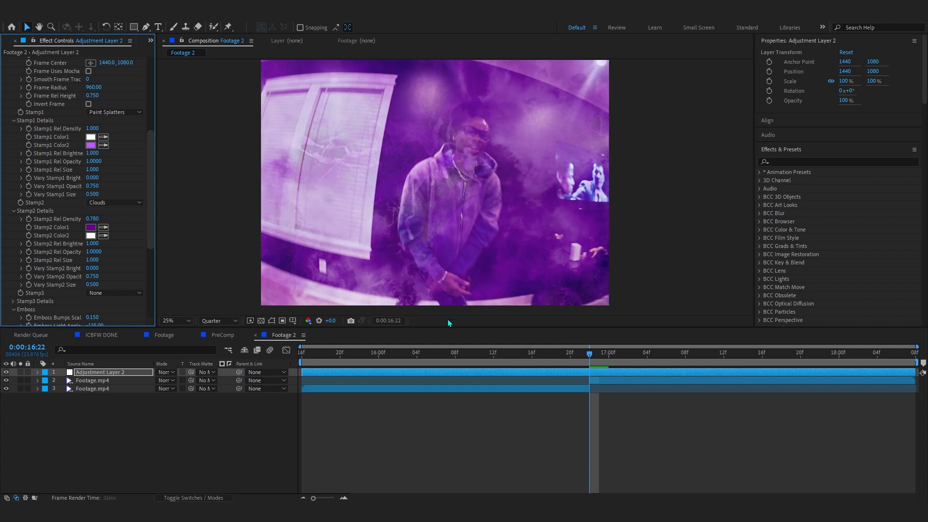
click(265, 416)
scroll(29, 125, up, 7)
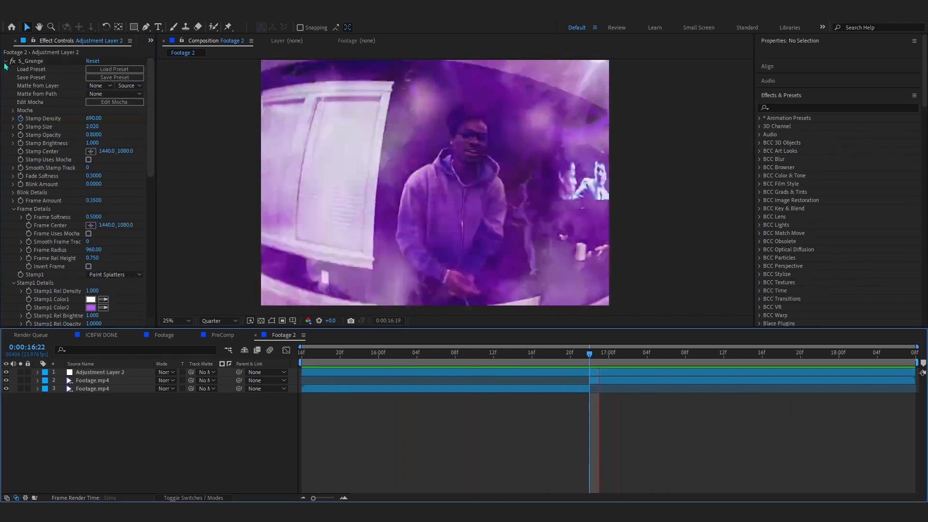
click(5, 62)
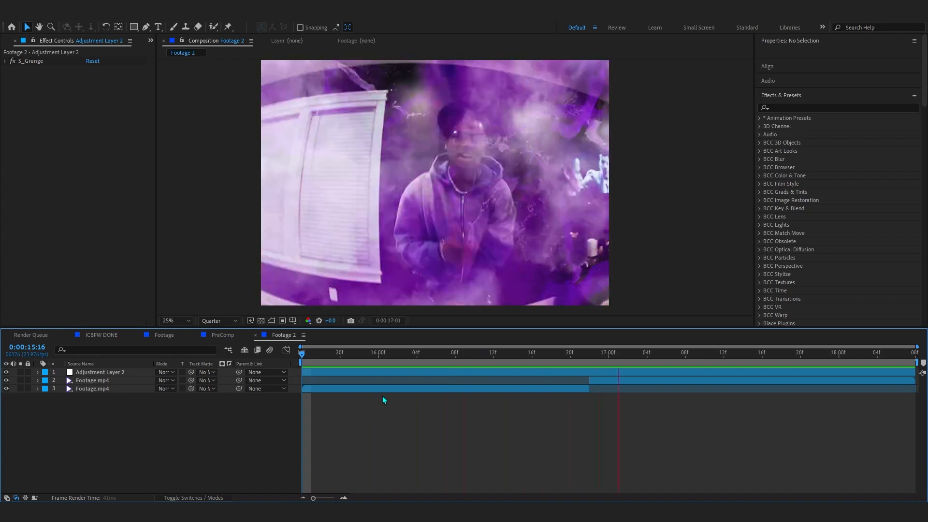
- Apply the S_Hotspots effect to Adjustment Layer 2 with the playhead at 0:00:16:22
click(495, 372)
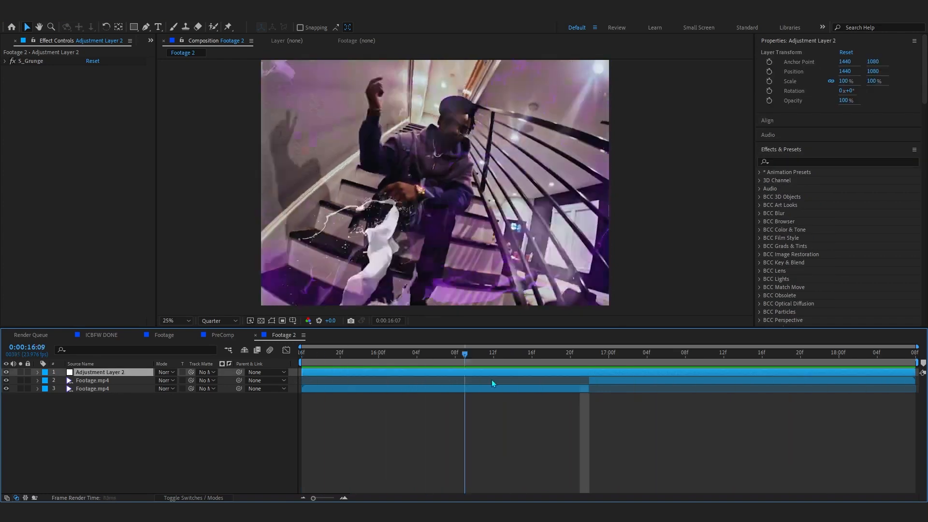
key(space)
key(Page_Down)
key(ctrl+space)
text(hot)
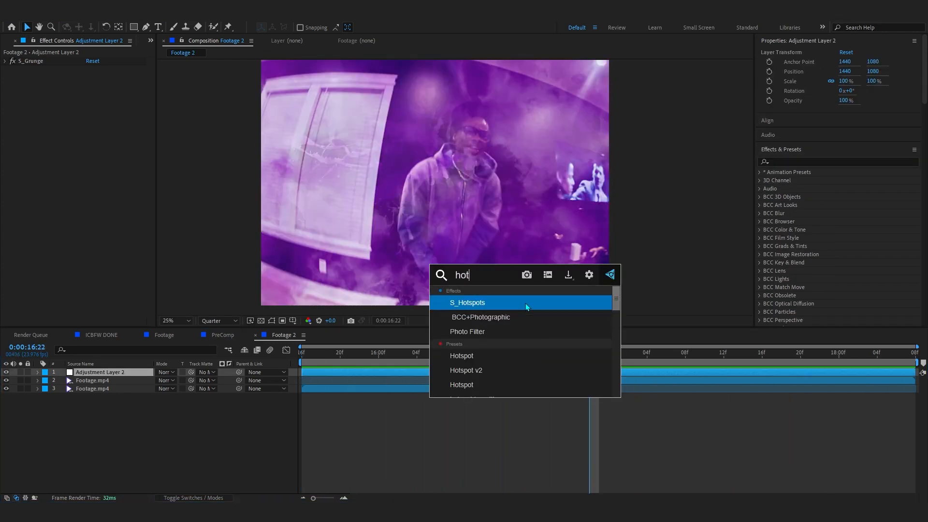
click(526, 303)
- Keyframe S_Hotspots Threshold at 0 at 0:00:15:18, 0.3700 at 0:00:16:22, and 0 at 0:00:18:04, then play it back
drag(93, 134, 1, 182)
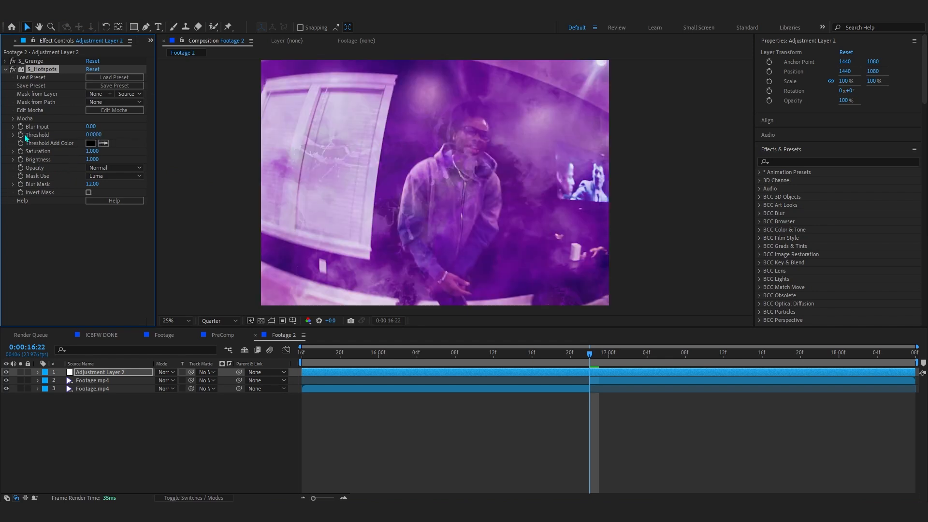
key(u)
drag(321, 356, 589, 405)
drag(98, 135, 118, 138)
drag(575, 357, 658, 372)
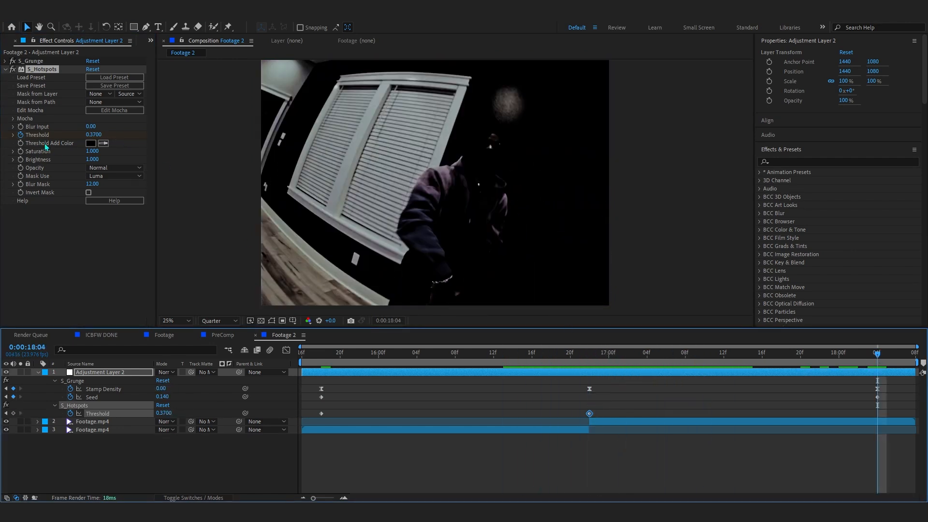
drag(92, 139, 40, 138)
key(space)
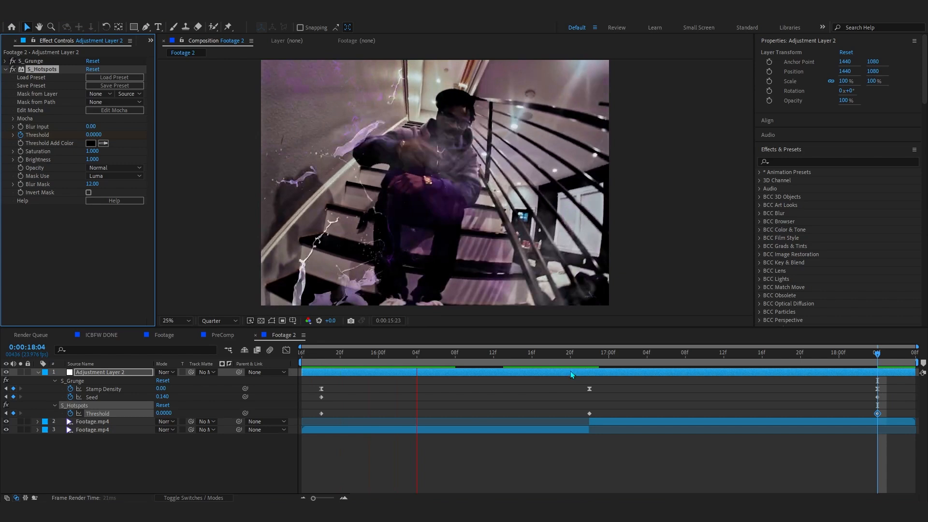
- Enable keyframing for S_Hotspots Saturation at 0:00:16:22 and set it to 2.220
click(582, 358)
drag(583, 361, 589, 361)
click(51, 162)
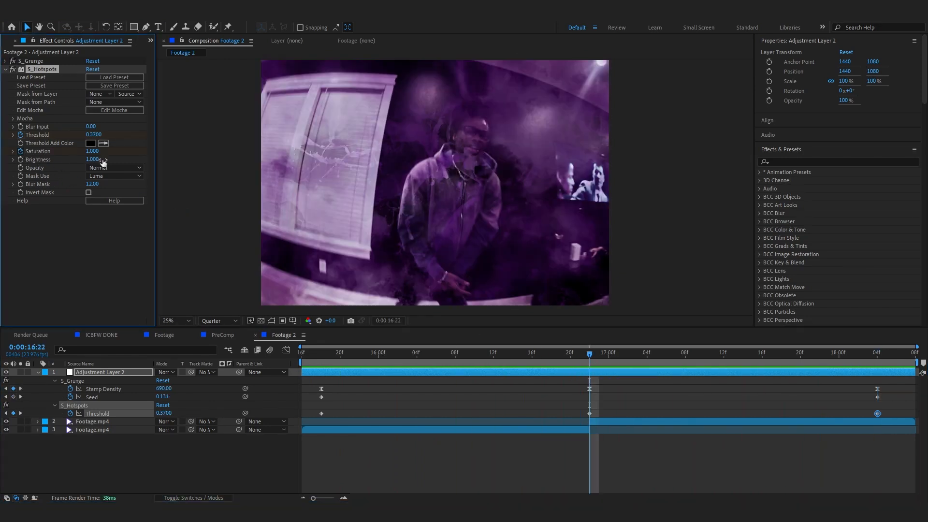
drag(90, 151, 104, 151)
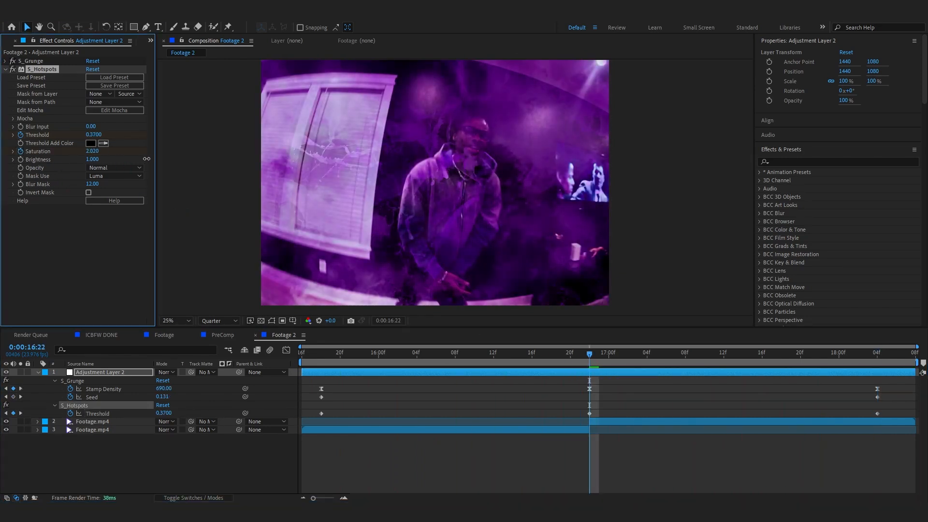
- Keyframe Saturation at 0 at both 0:00:15:18 and 0:00:18:04 and play back the transition
drag(578, 361, 321, 361)
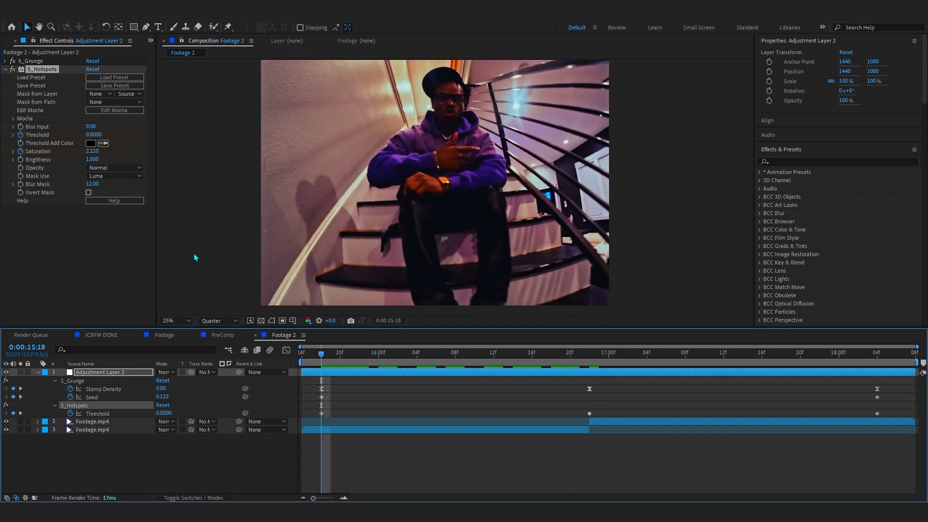
drag(92, 154, 4, 262)
drag(95, 155, 223, 236)
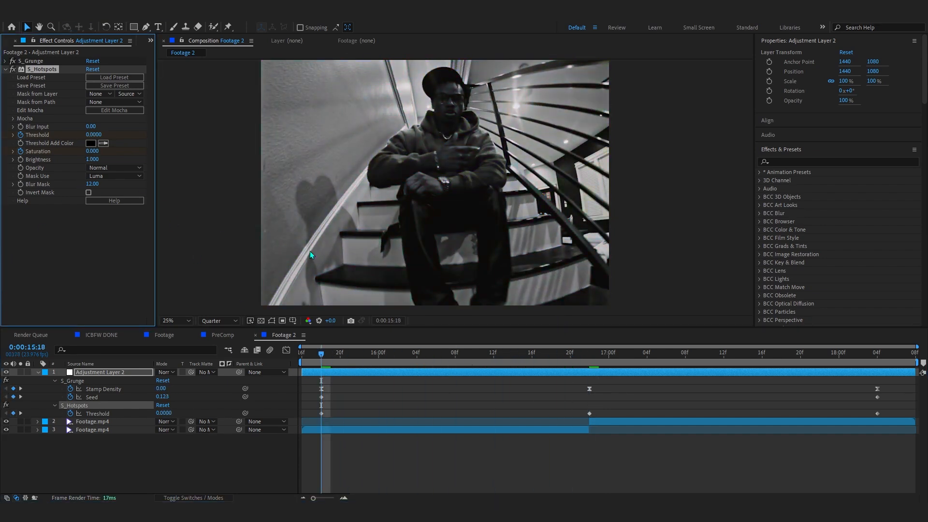
drag(366, 361, 877, 380)
click(93, 151)
text(0)
key(Return)
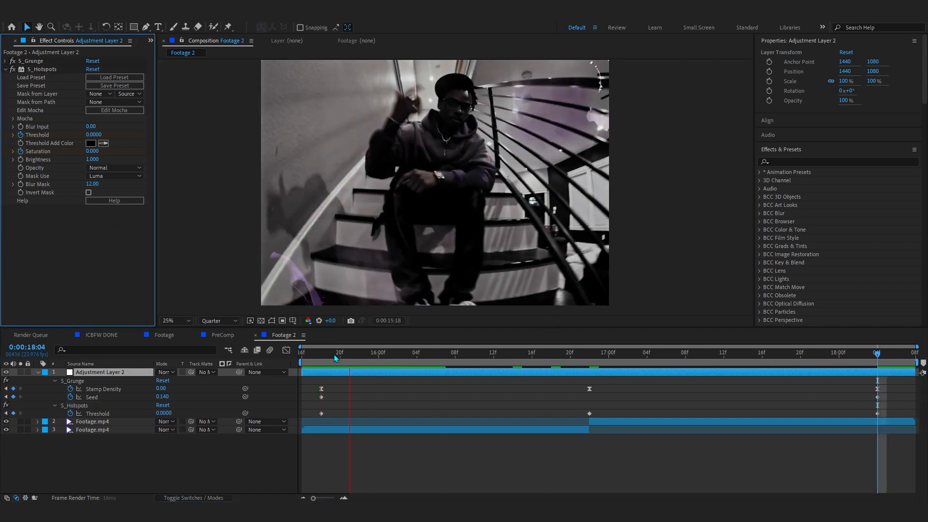
- Set the first and last Saturation keyframes to 1 and play back the transition
click(320, 355)
click(70, 175)
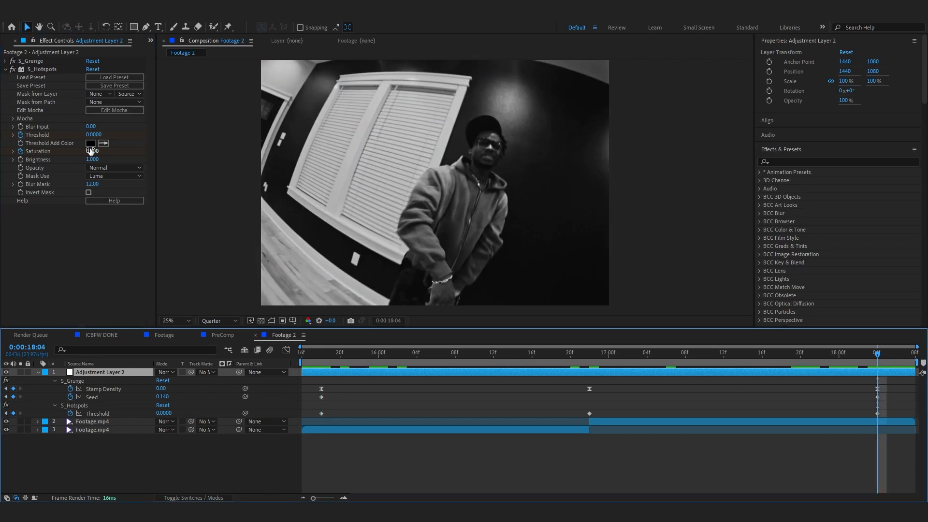
click(90, 151)
text(1)
click(56, 180)
key(space)
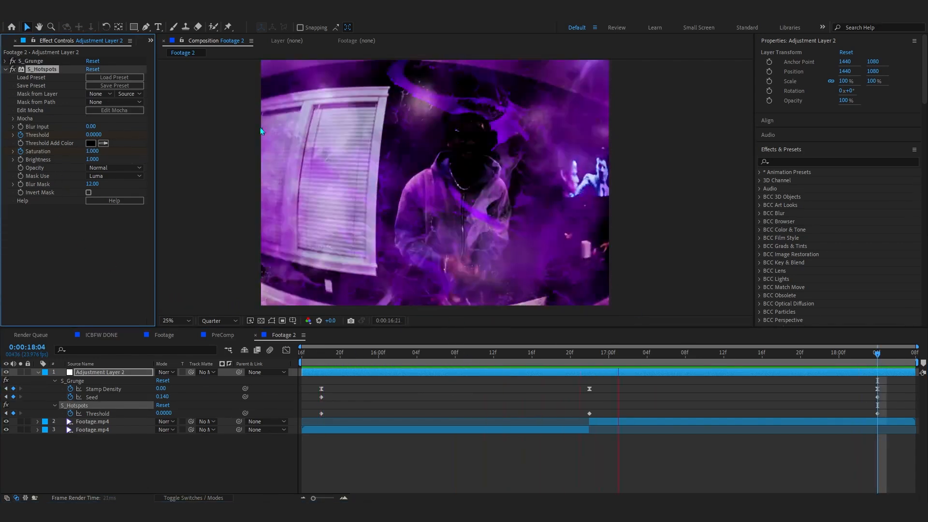
- Set S_Grunge's Stamp Brightness to 1.250 and Stamp Opacity to 0.8900, then inspect the peak at 0:00:16:22
key(space)
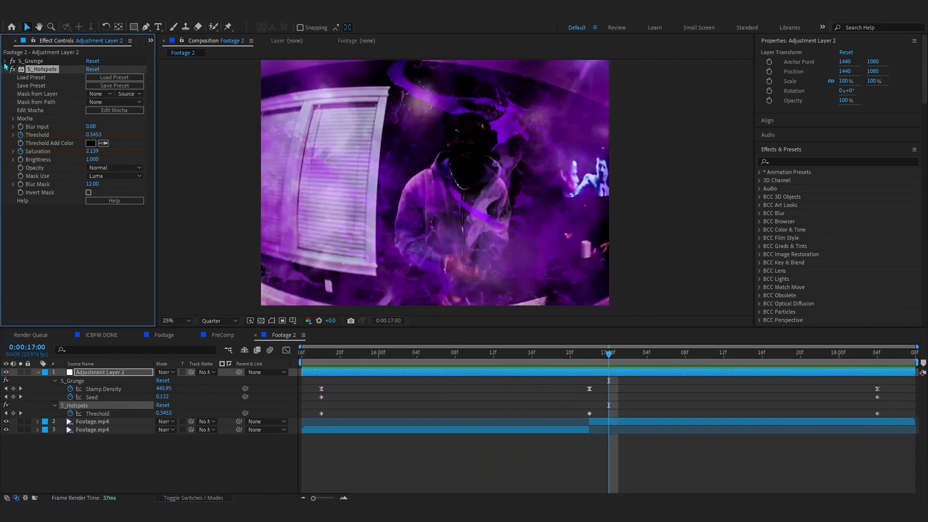
click(5, 61)
mouse_move(92, 143)
mouse_down()
mouse_move(103, 145)
mouse_move(102, 136)
mouse_up()
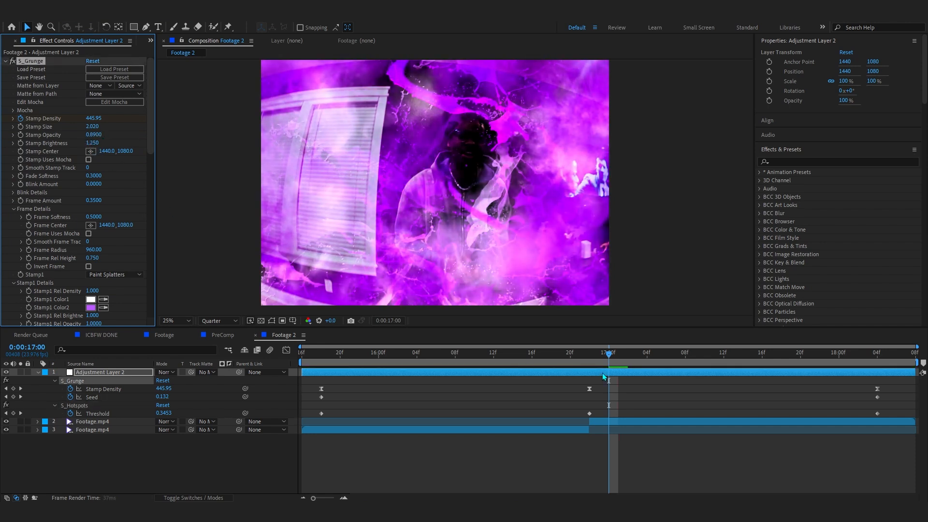
drag(592, 354, 589, 393)
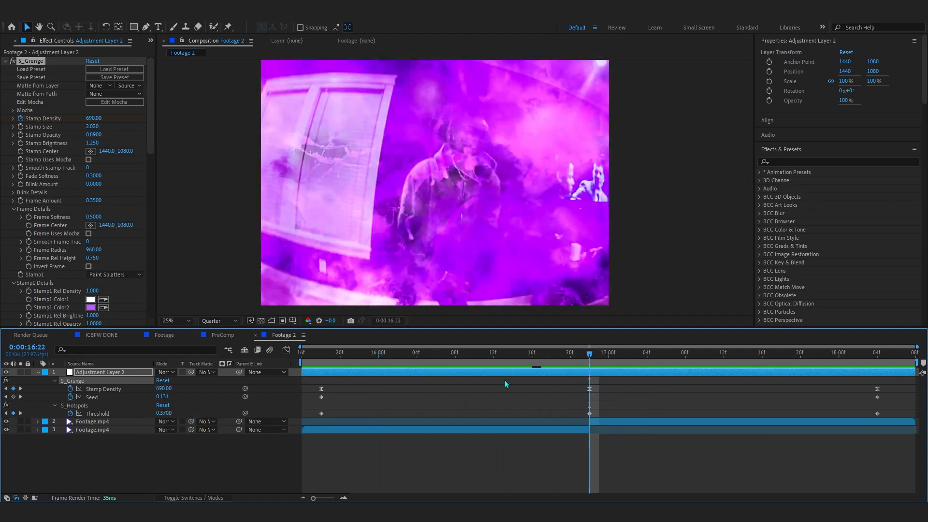
- Enable keyframing for S_Grunge's Stamp Brightness at 0:00:16:22, set it to 0.790 at 0:00:15:20, and play back the transition
click(20, 147)
key(u)
key(u)
drag(590, 354, 340, 385)
drag(164, 421, 124, 422)
key(space)
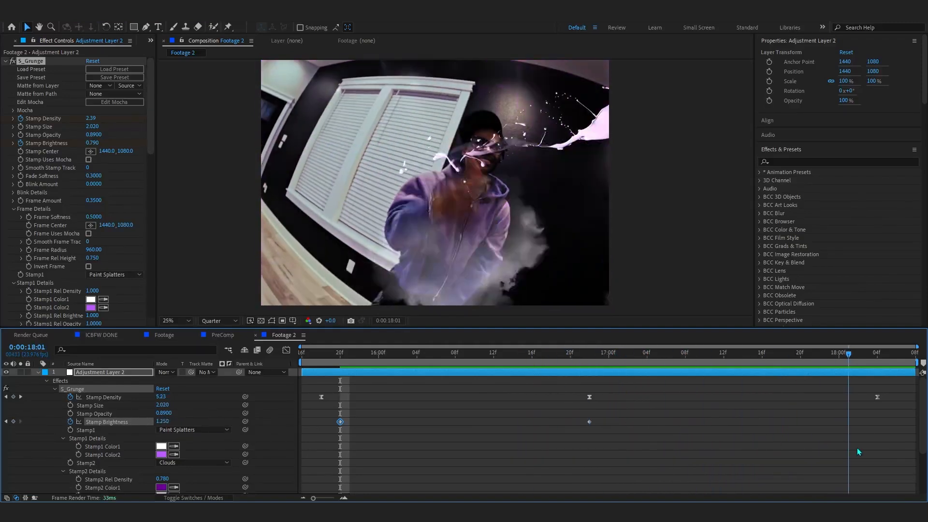
- Keyframe Stamp Brightness at 0.760 at 0:00:18:02, play back the transition, check its graph, and collapse Adjustment Layer 2's properties
key(space)
drag(163, 421, 142, 421)
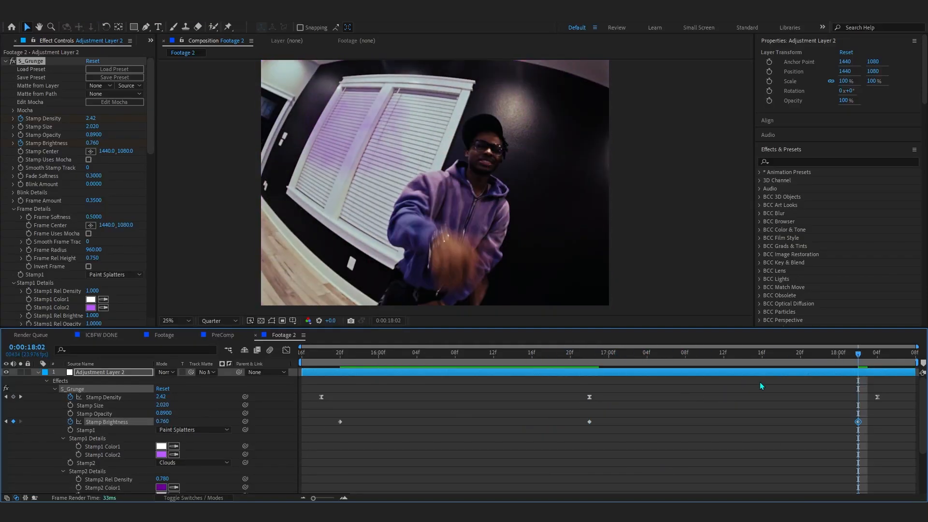
key(space)
click(287, 349)
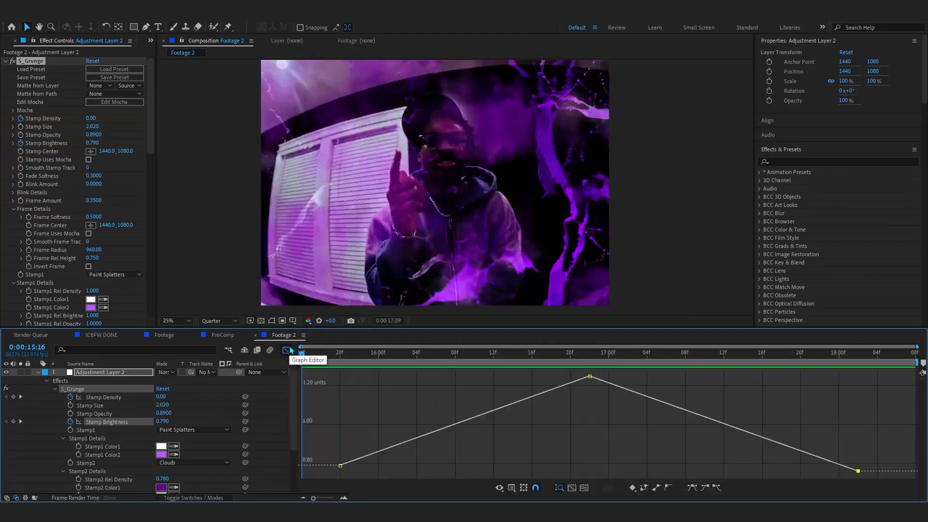
click(287, 349)
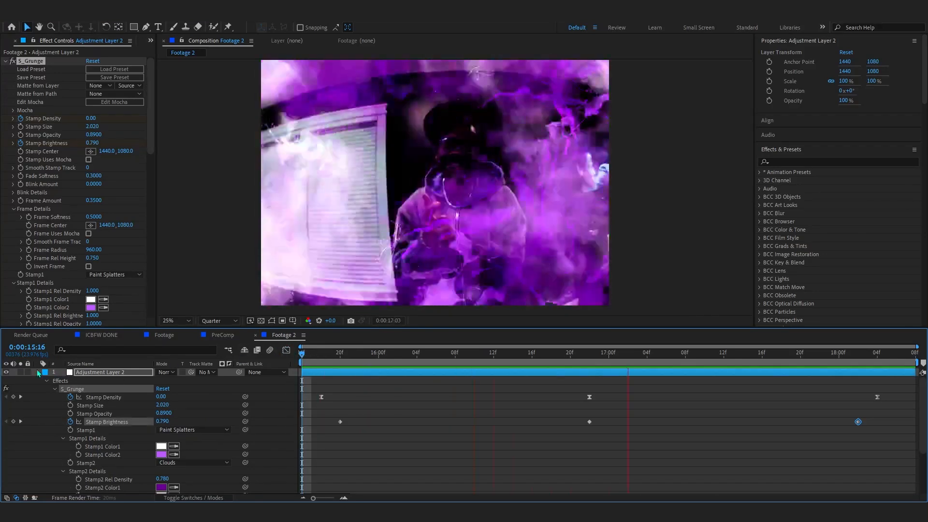
click(38, 372)
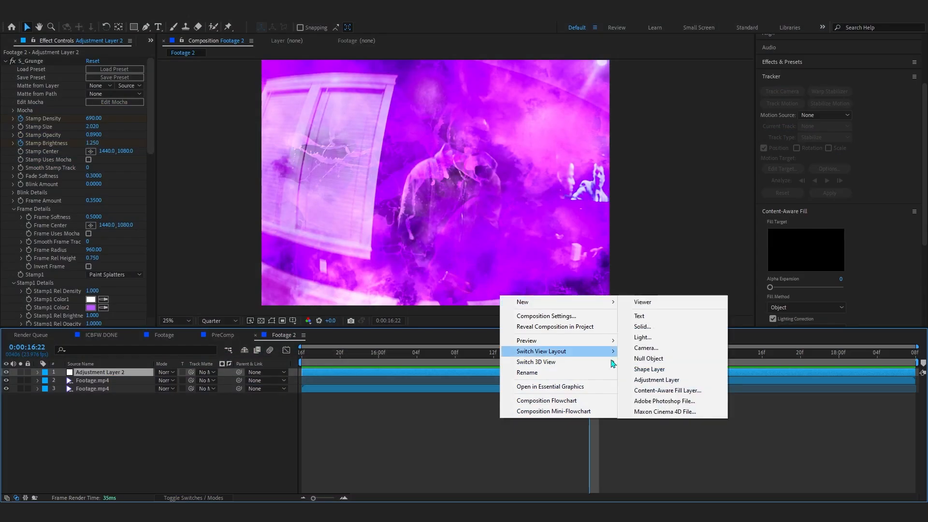
- Add a new adjustment layer and apply the AI Colorful (Overlay) preset from the Essential Effects & Transition V1 pack to it
click(656, 379)
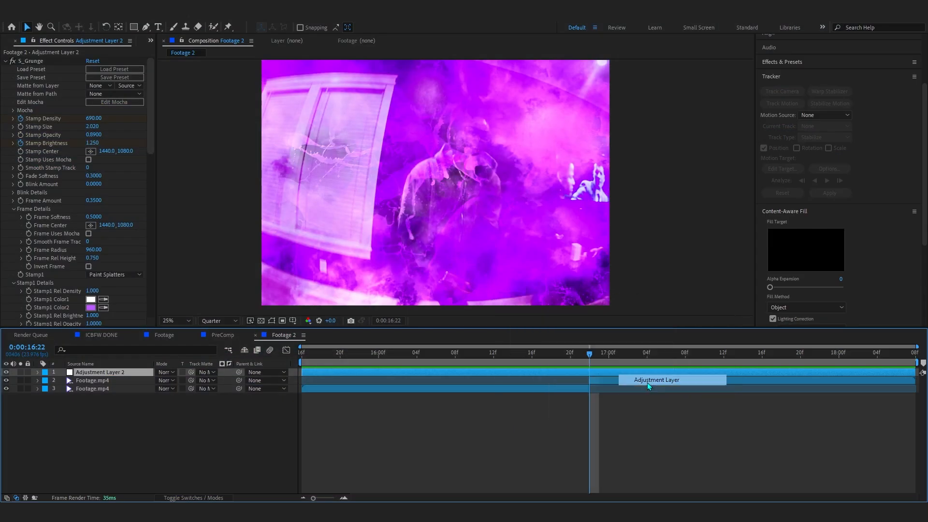
click(776, 64)
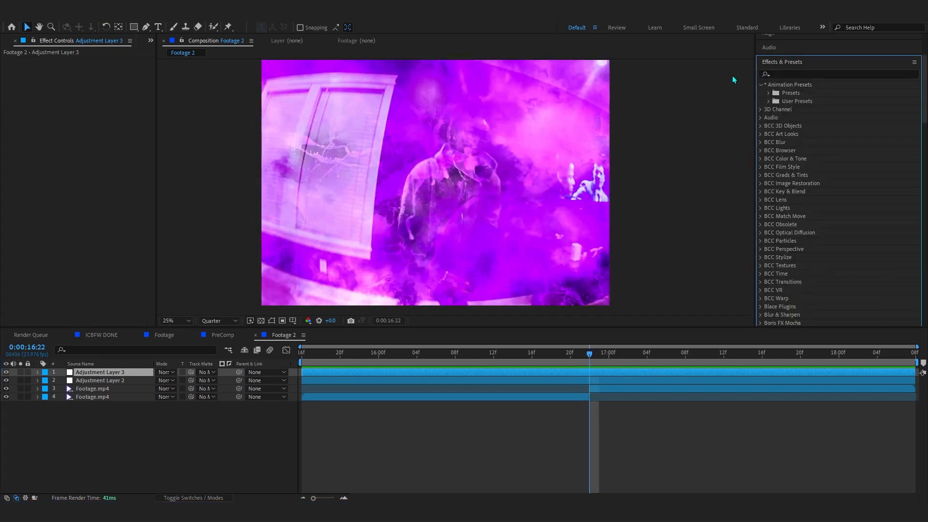
click(768, 101)
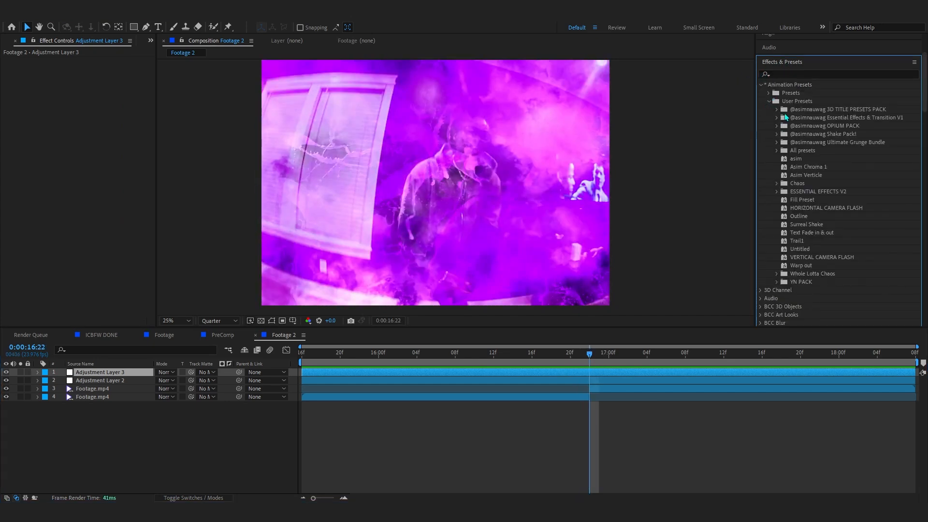
click(776, 118)
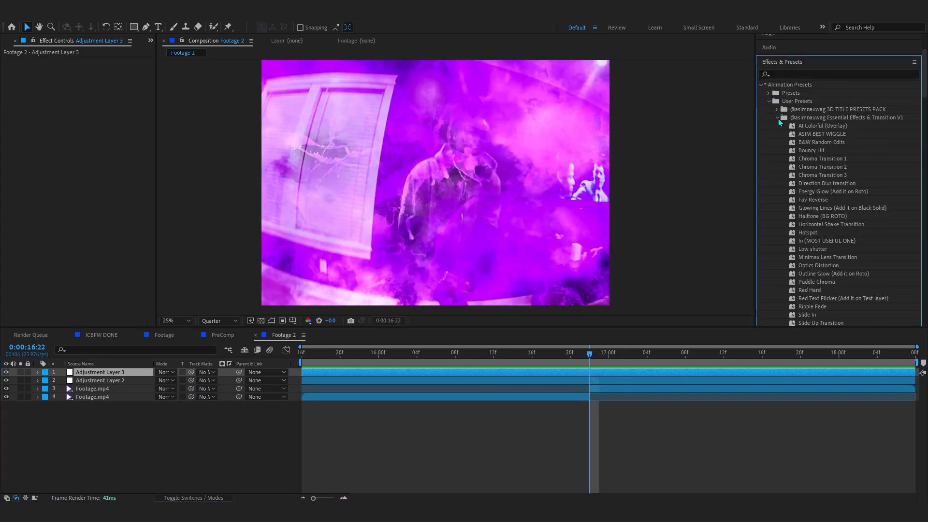
scroll(778, 122, down, 2)
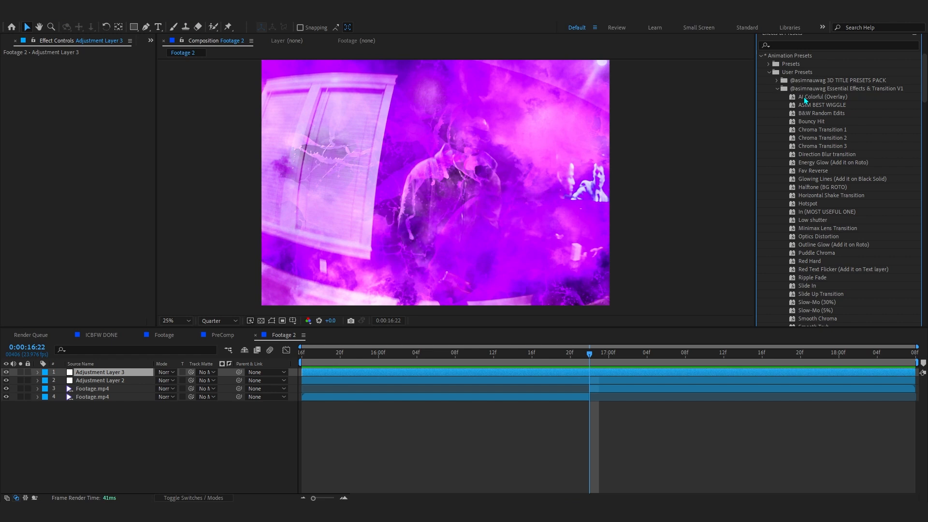
click(804, 98)
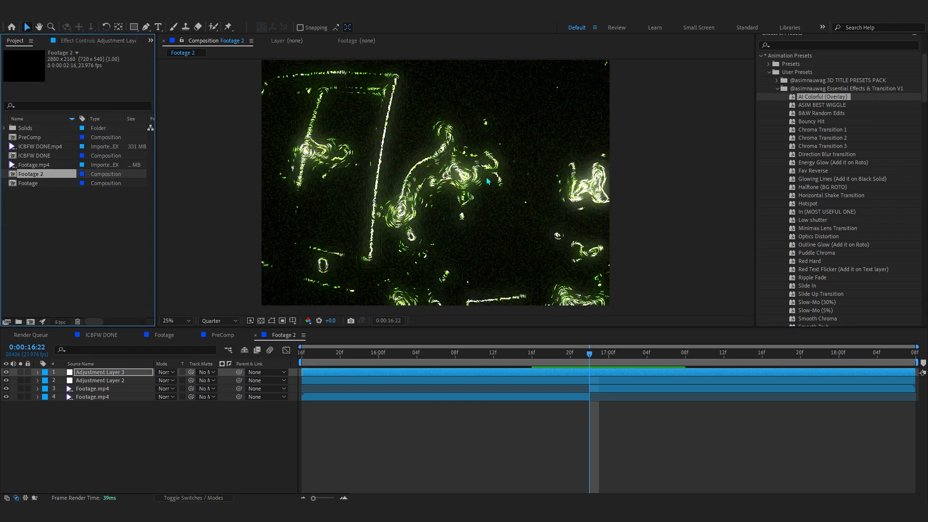
- Set Adjustment Layer 3's blending mode to Overlay and inspect the transition around 0:00:16:22
scroll(455, 210, up, 2)
scroll(455, 210, down, 2)
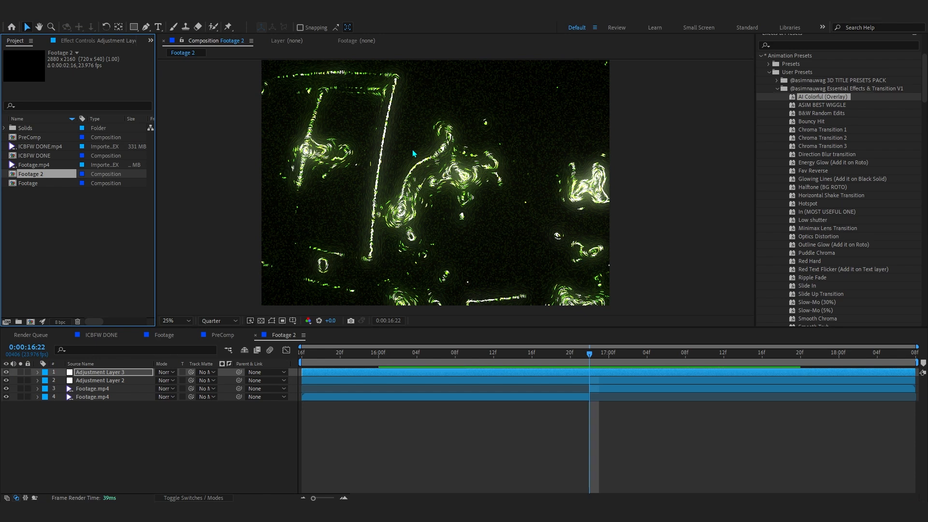
drag(447, 355, 593, 359)
click(165, 373)
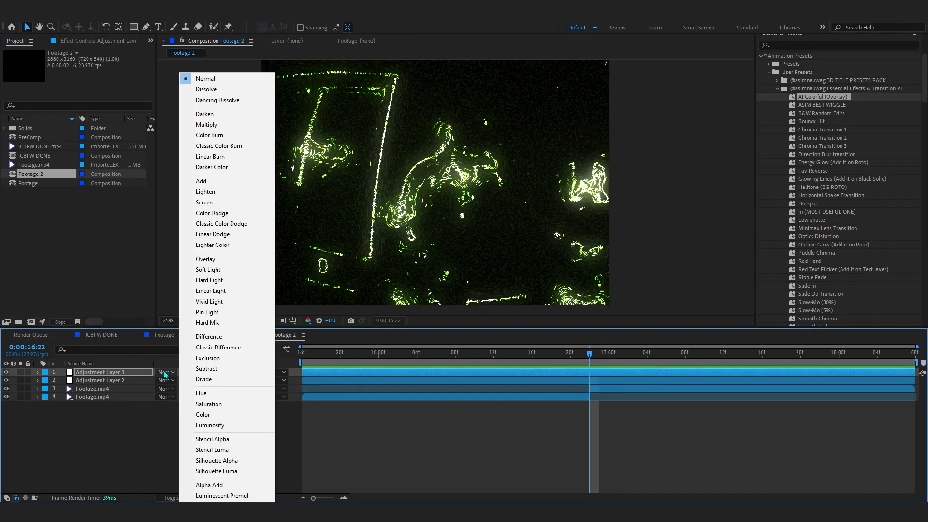
click(206, 260)
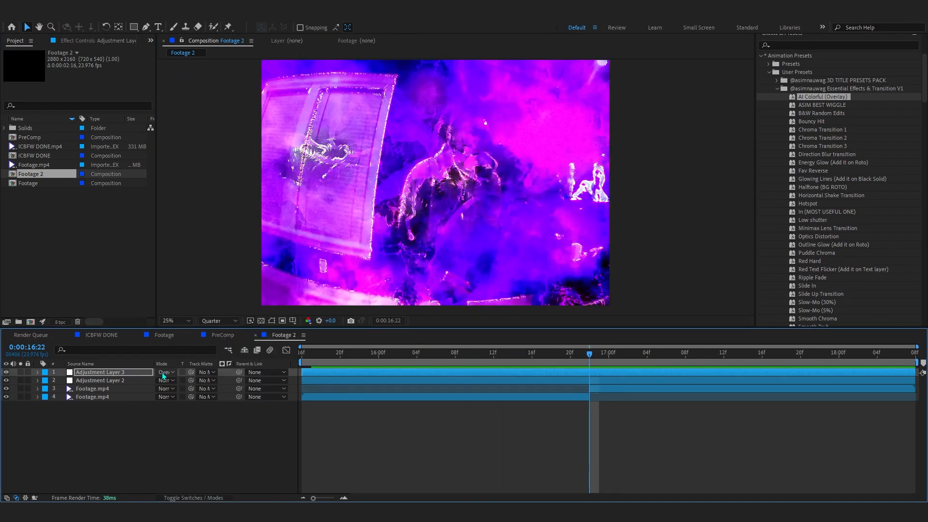
drag(568, 361, 594, 355)
- Try the Hard Light and Soft Light blending modes on Adjustment Layer 3, undoing each one
click(171, 373)
click(202, 281)
key(ctrl+z)
click(168, 373)
click(200, 271)
key(ctrl+z)
- Enable Opacity keyframing for Adjustment Layer 3 at 0:00:16:22, keeping it at 100%
drag(484, 359, 586, 391)
key(Page_Down)
key(t)
key(t)
key(t)
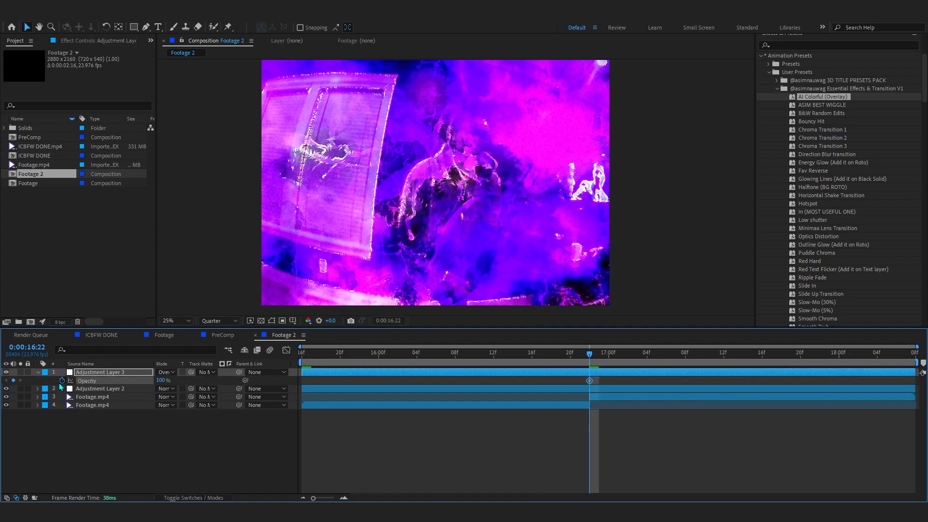
key(Page_Up)
key(Page_Down)
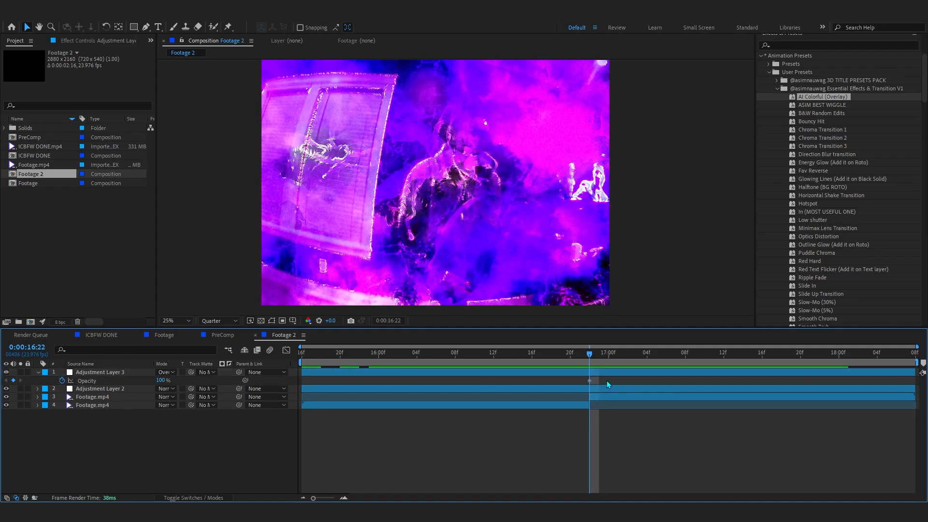
- Add a 0% Opacity keyframe to Adjustment Layer 3, move it to 0:00:15:18, and play back the transition
drag(594, 374, 361, 375)
click(13, 380)
drag(160, 380, 110, 382)
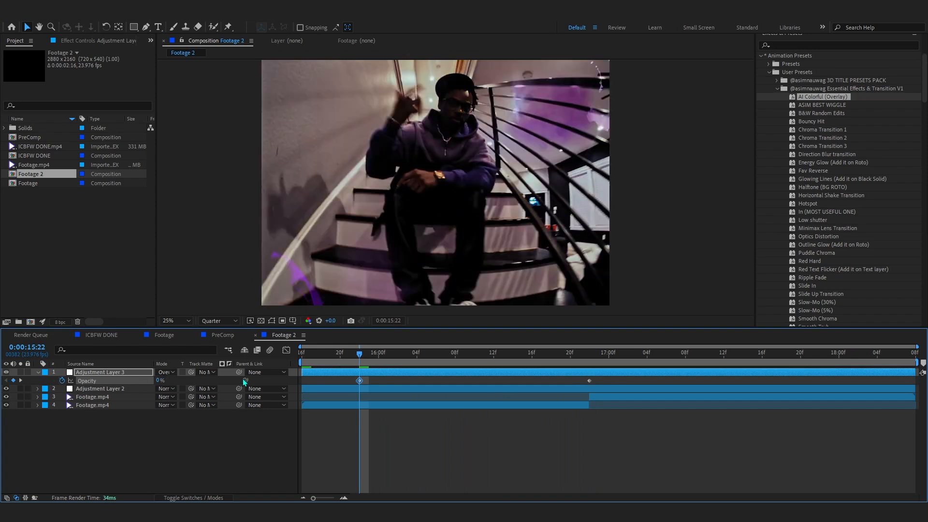
drag(359, 382, 302, 381)
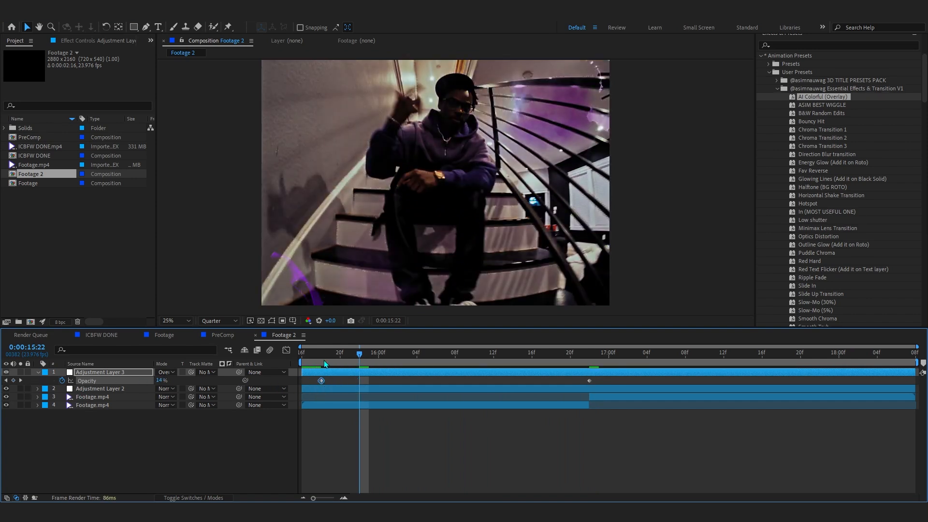
click(323, 361)
key(space)
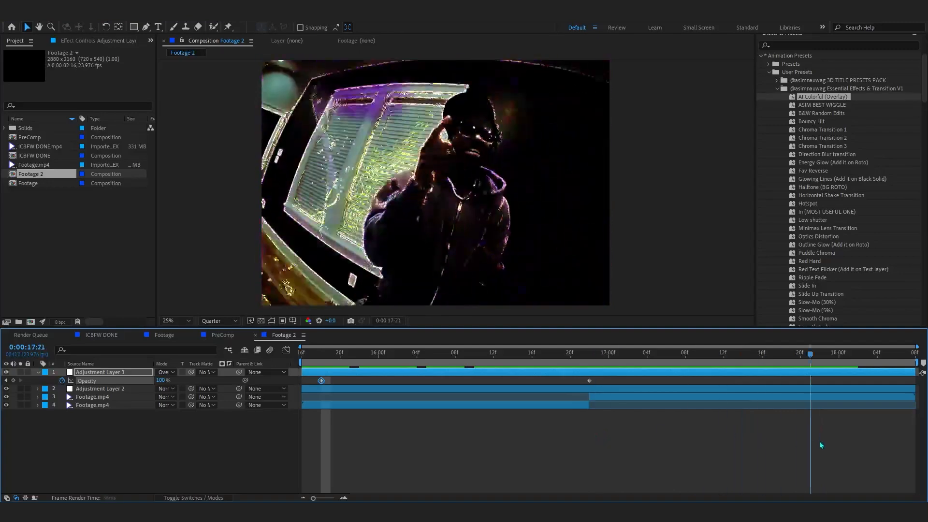
- Keyframe Adjustment Layer 3's Opacity at 0% at 0:00:18:02 and play back the transition with the layer shown and hidden
drag(164, 381, 3, 405)
click(350, 359)
key(space)
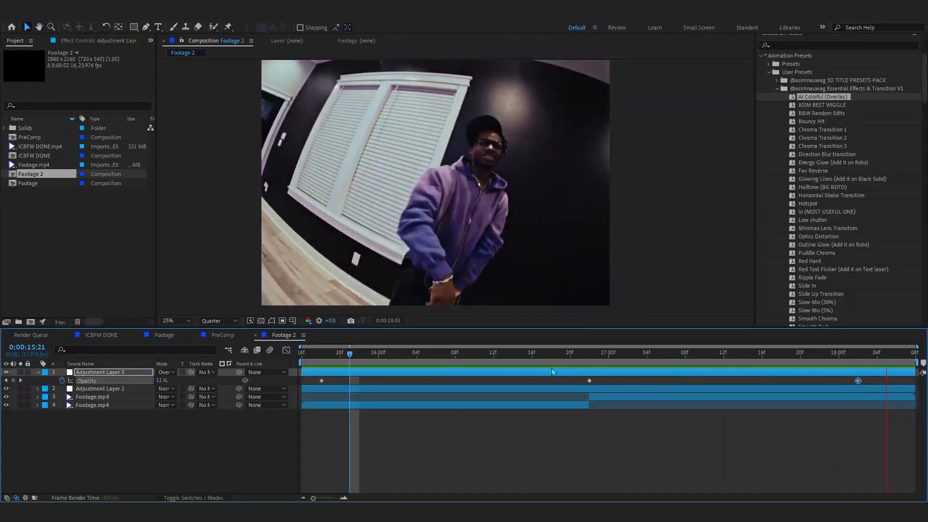
key(space)
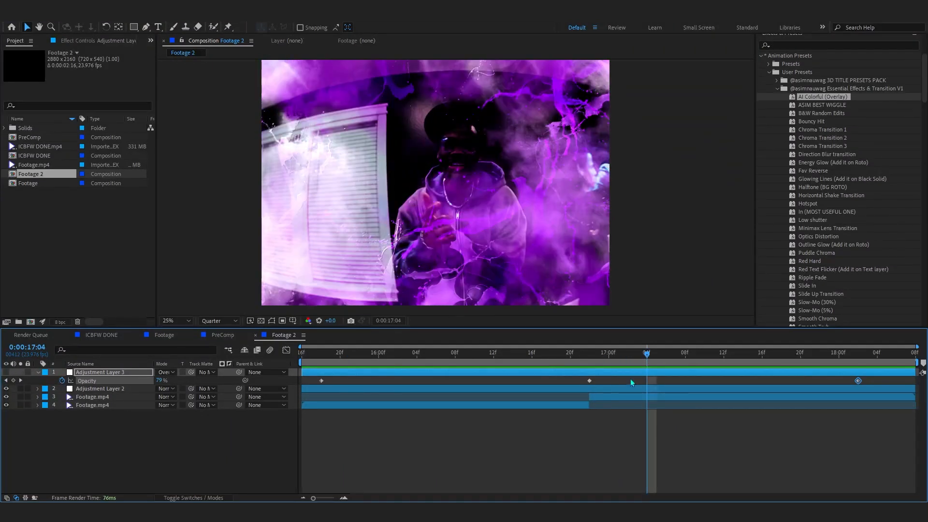
click(397, 353)
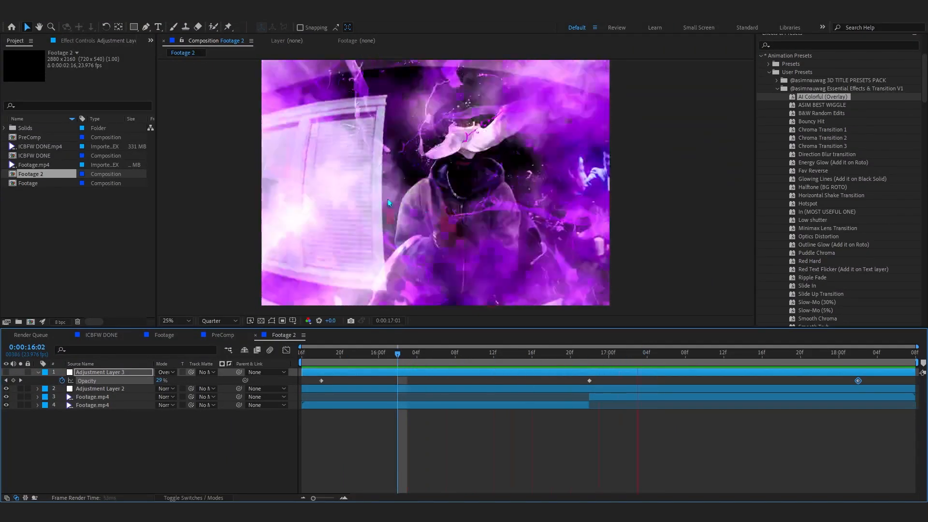